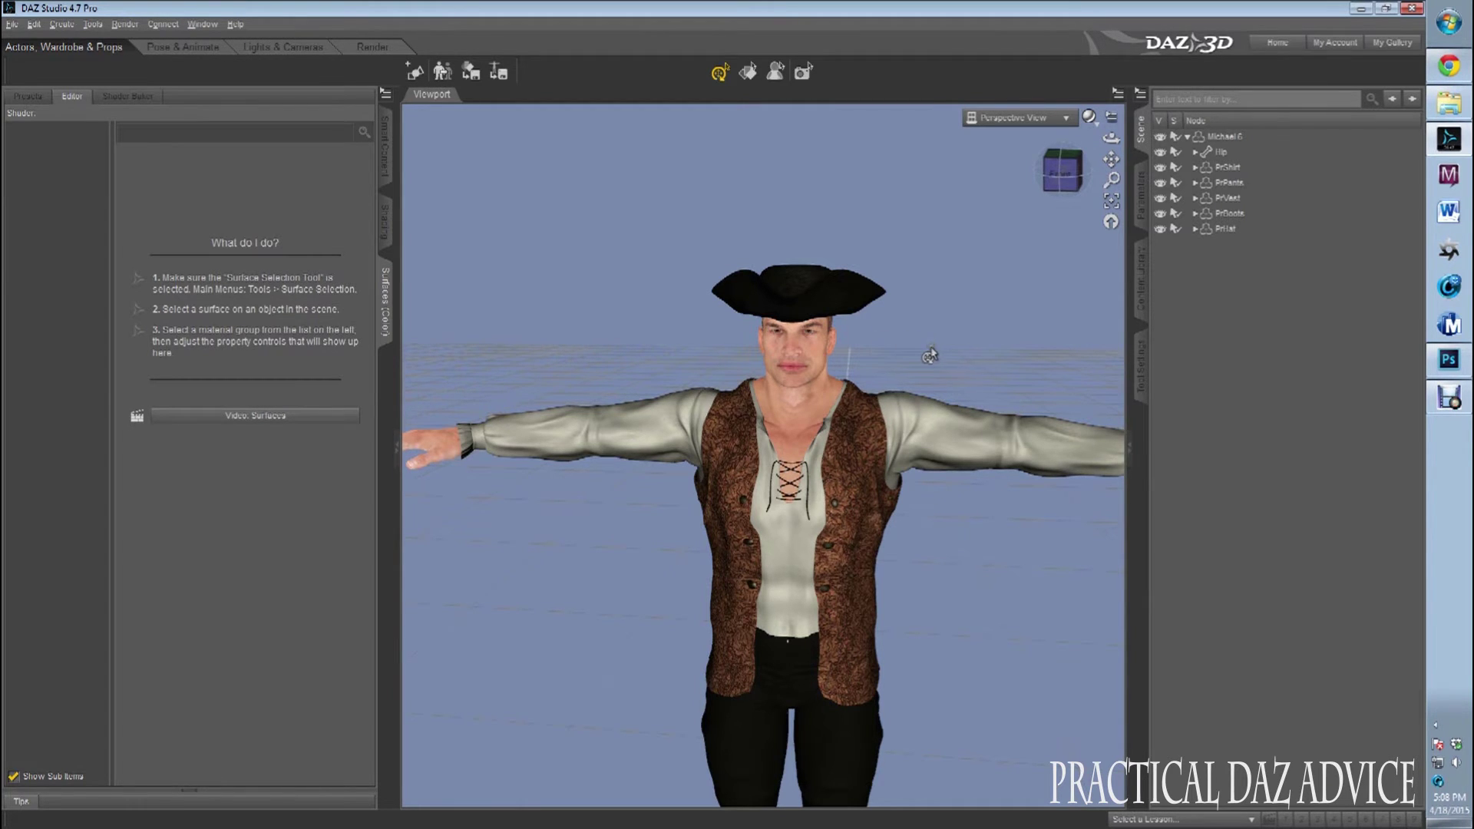
- Select the Michael 6 figure with the Surface Selection tool and frame his face close-up
left_click(806, 333)
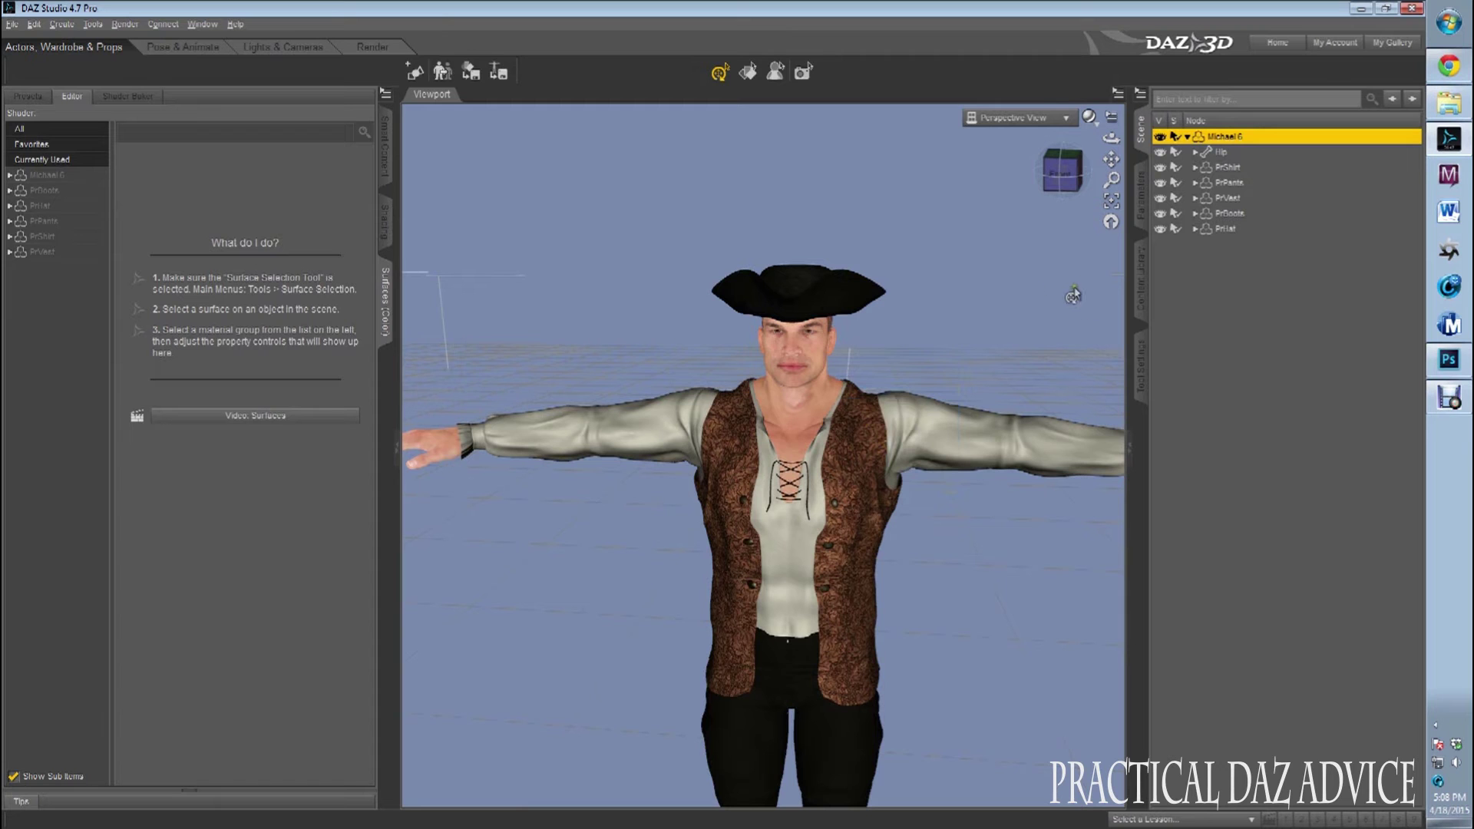
scroll(842, 345, "down", 5)
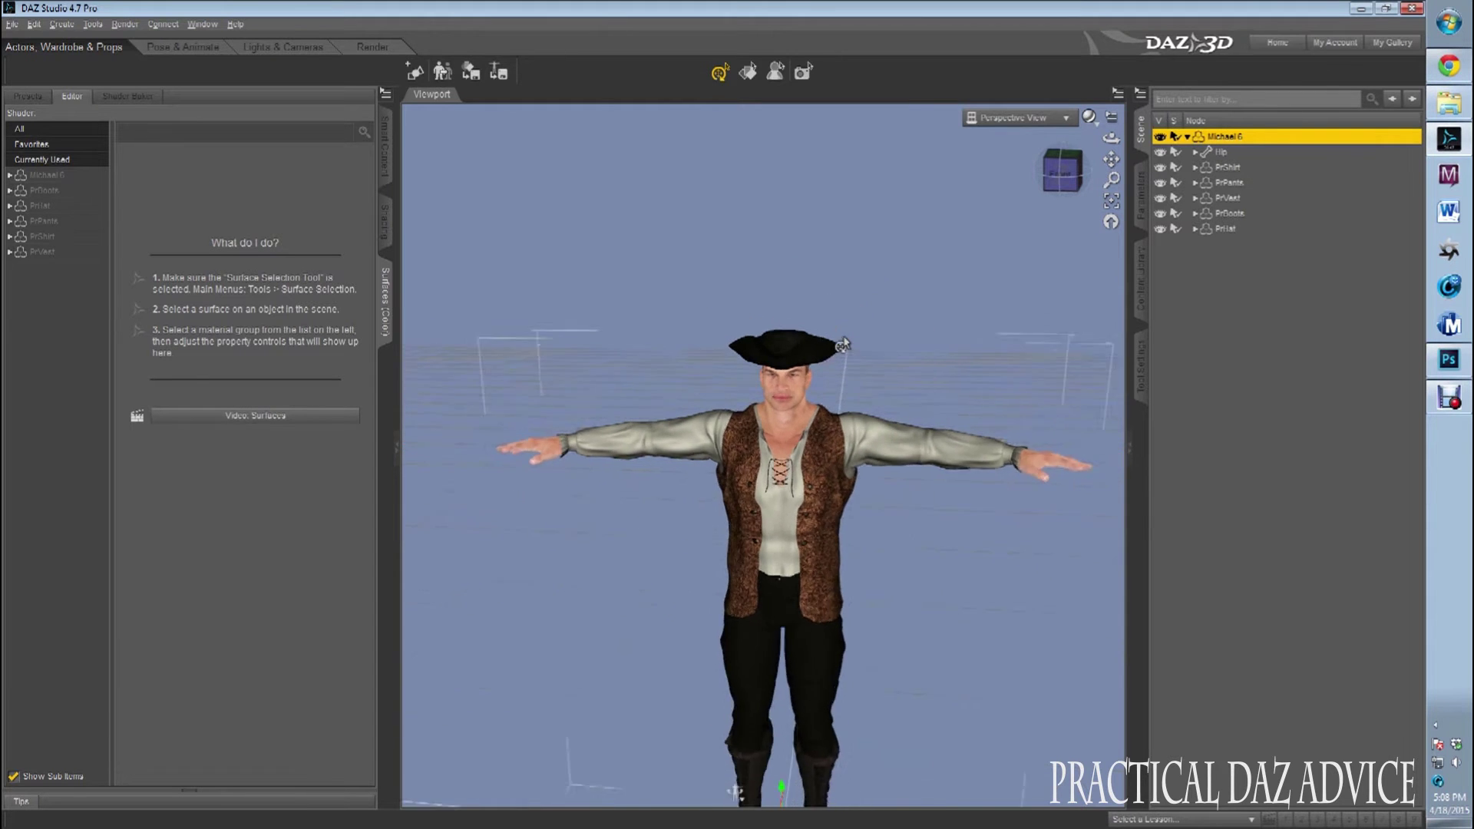
scroll(842, 345, "up", 8)
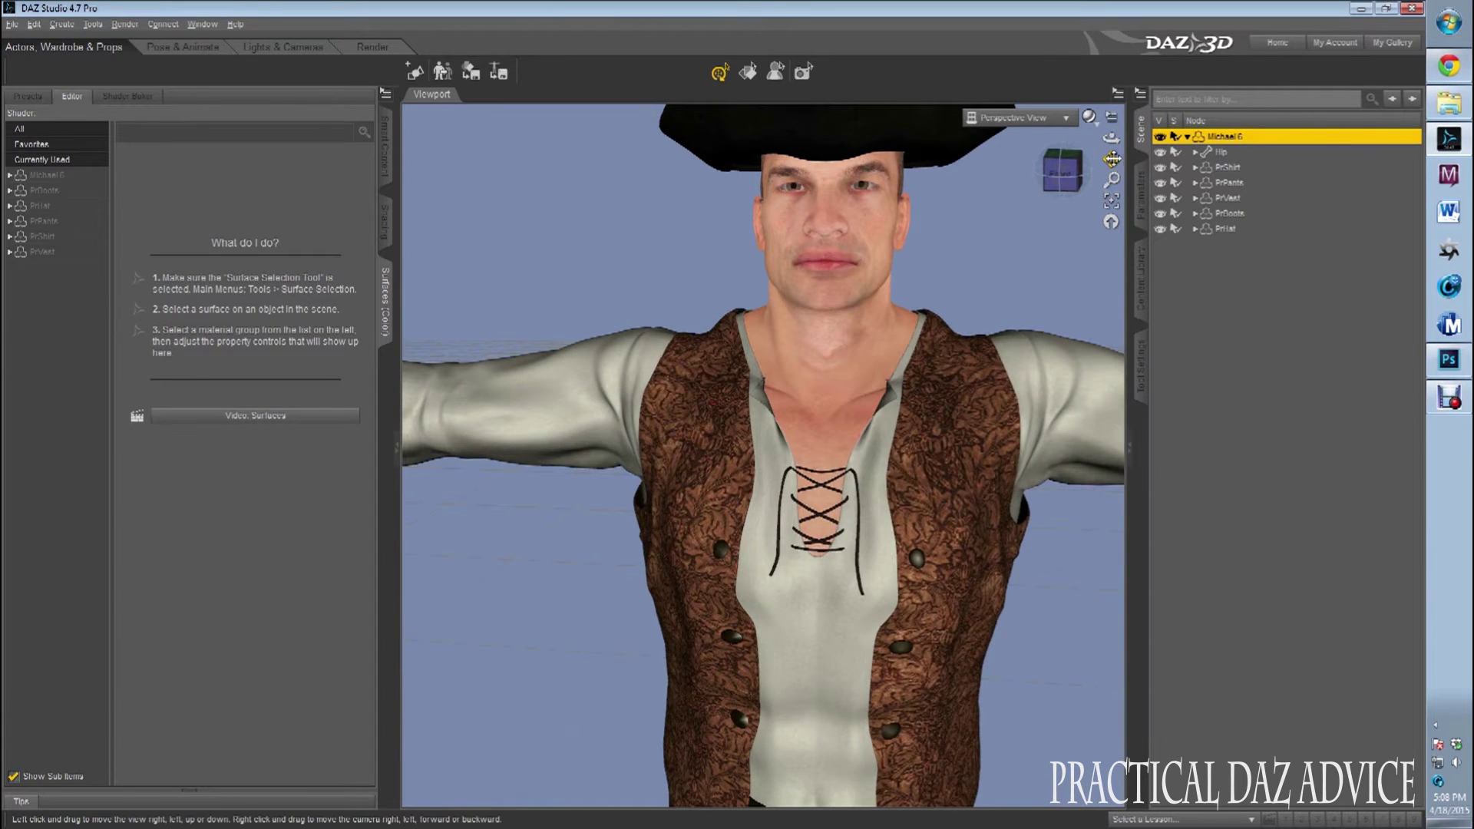
left_click_drag(1112, 159, 1112, 192)
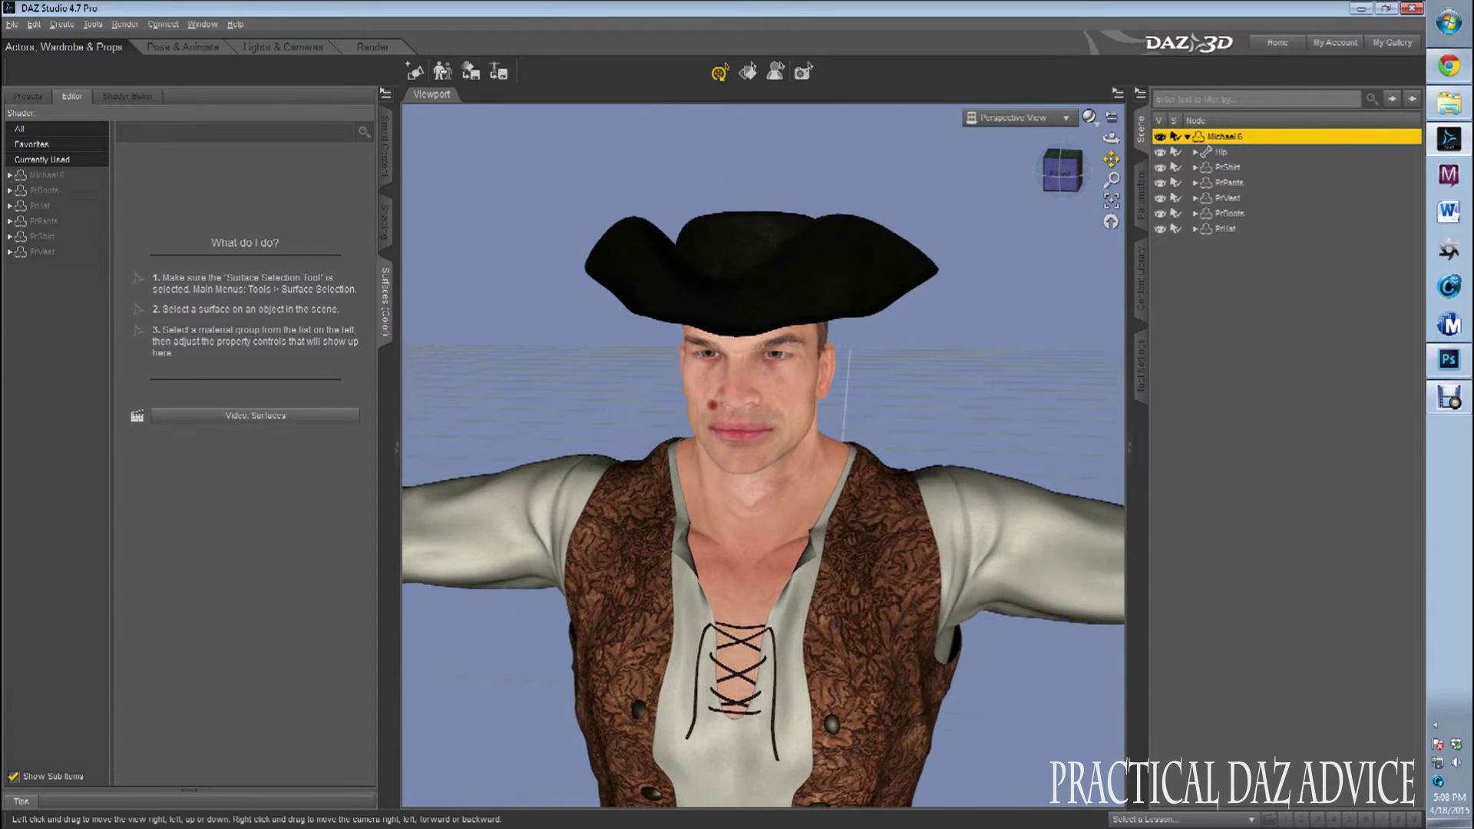
scroll(783, 290, "up", 4)
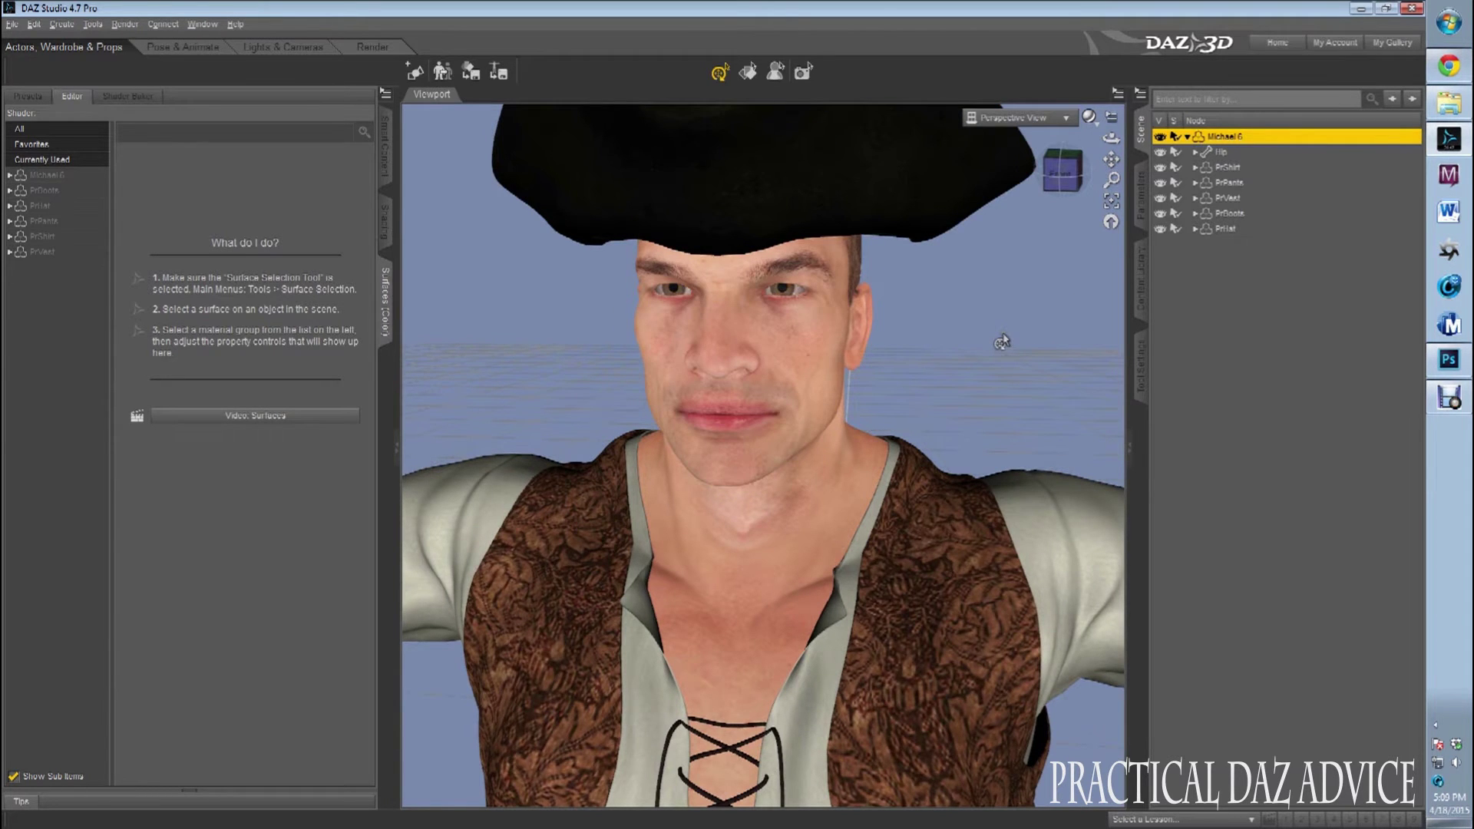
scroll(1002, 342, "down", 3)
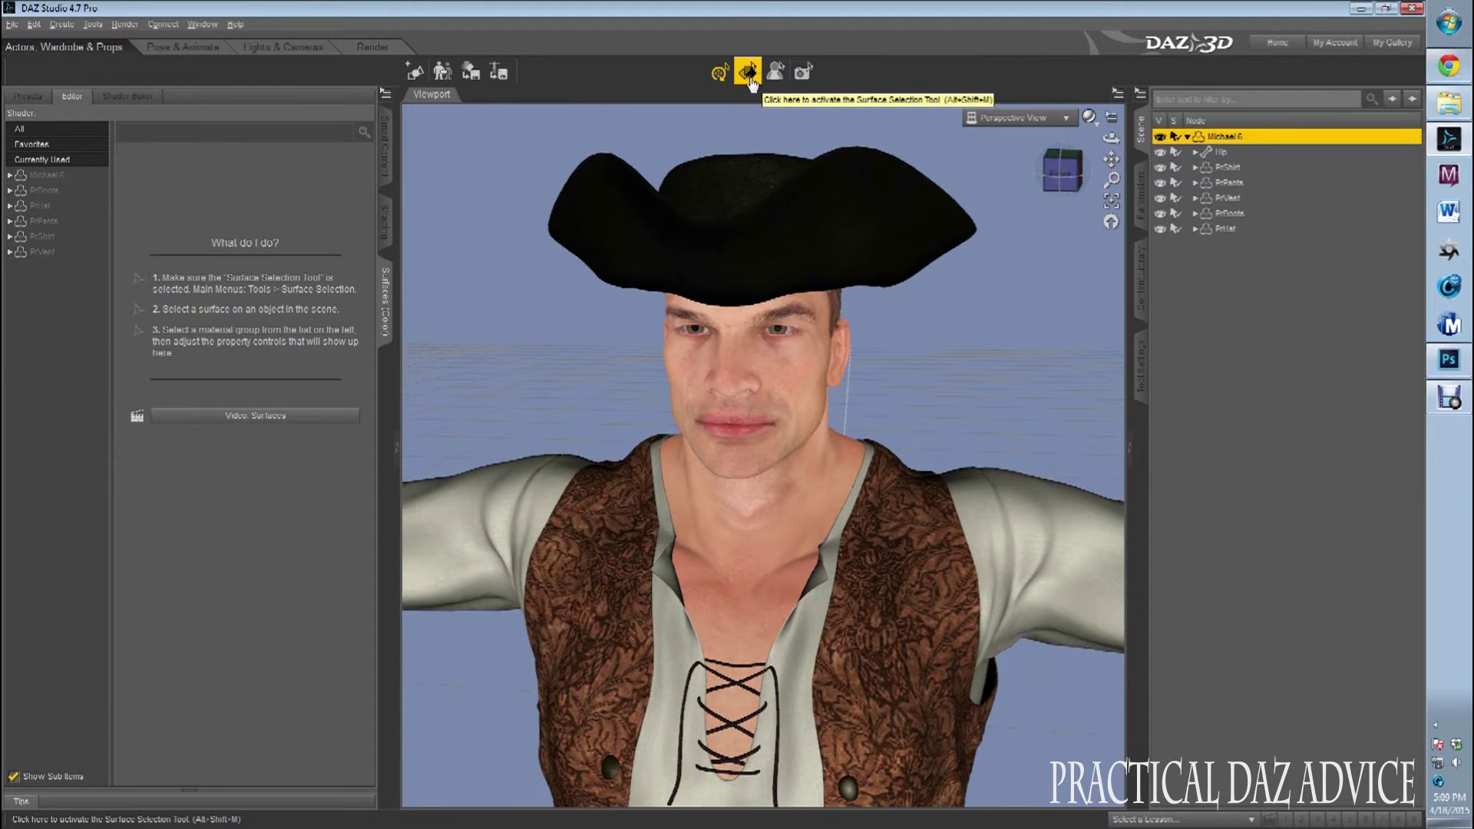
- Select the face surface and copy its Diffuse Color texture's folder path from the Browse dialog
left_click(791, 395)
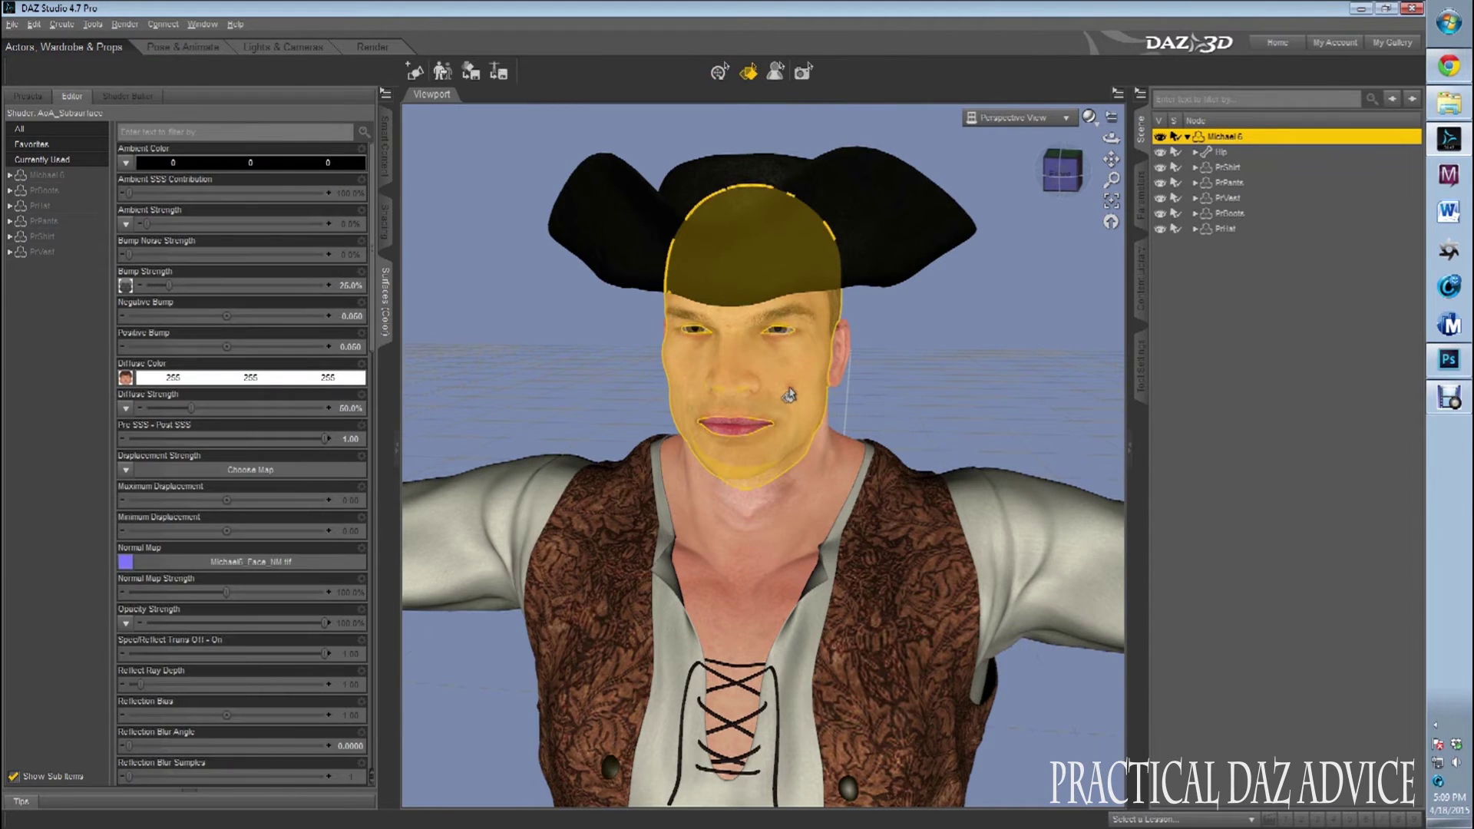
left_click(126, 378)
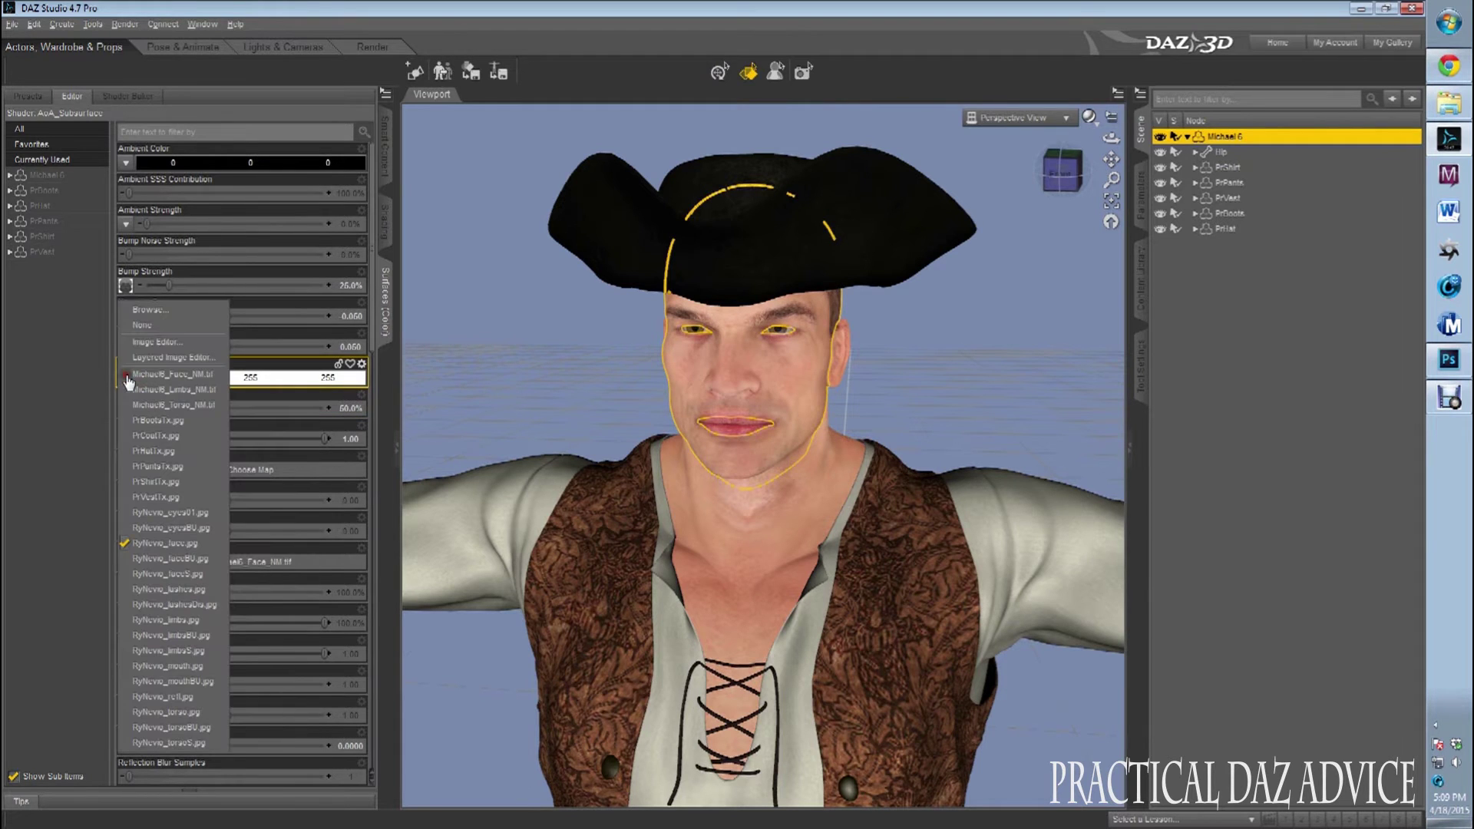
left_click(169, 311)
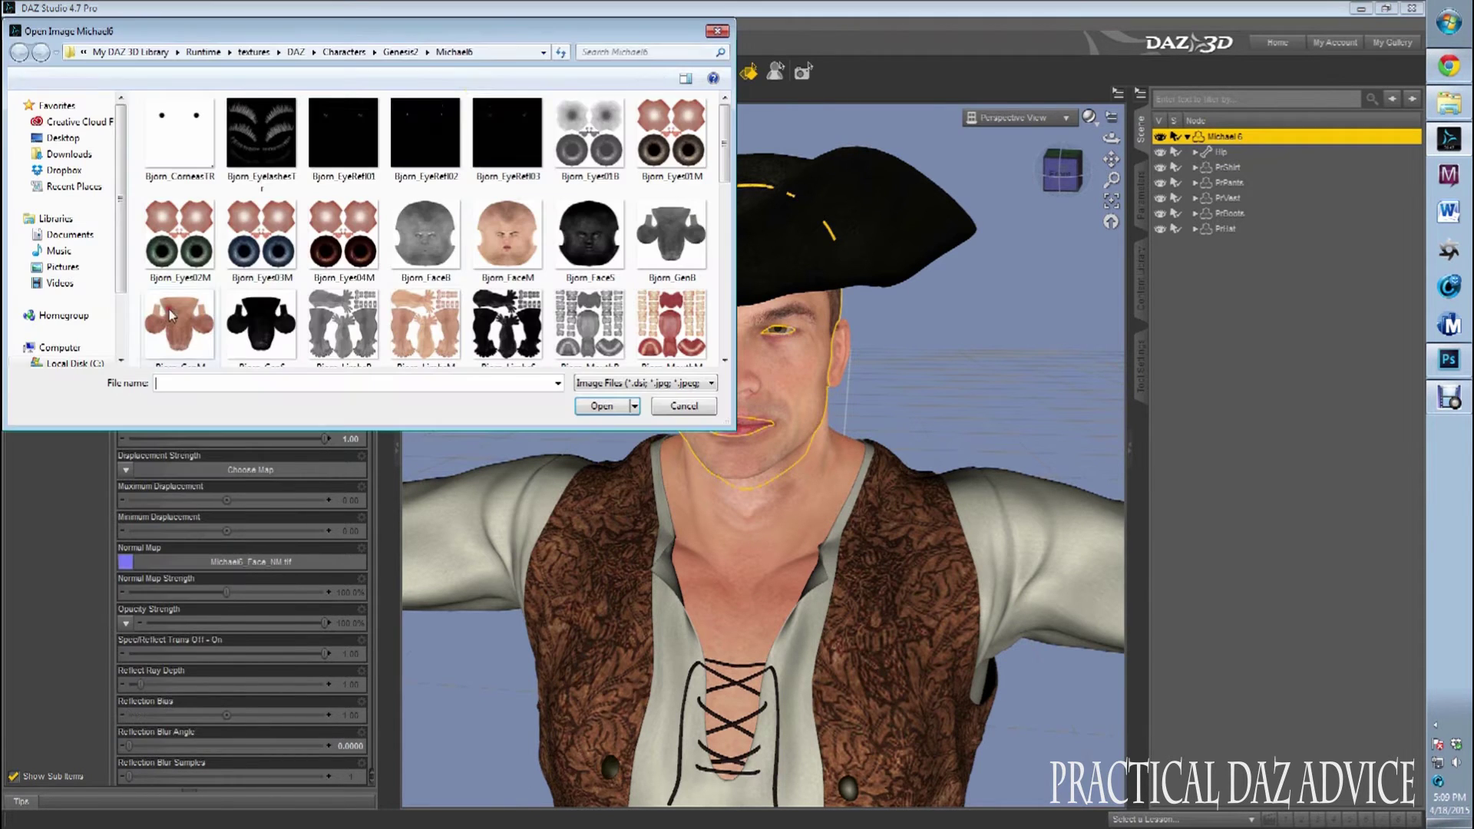
left_click(494, 55)
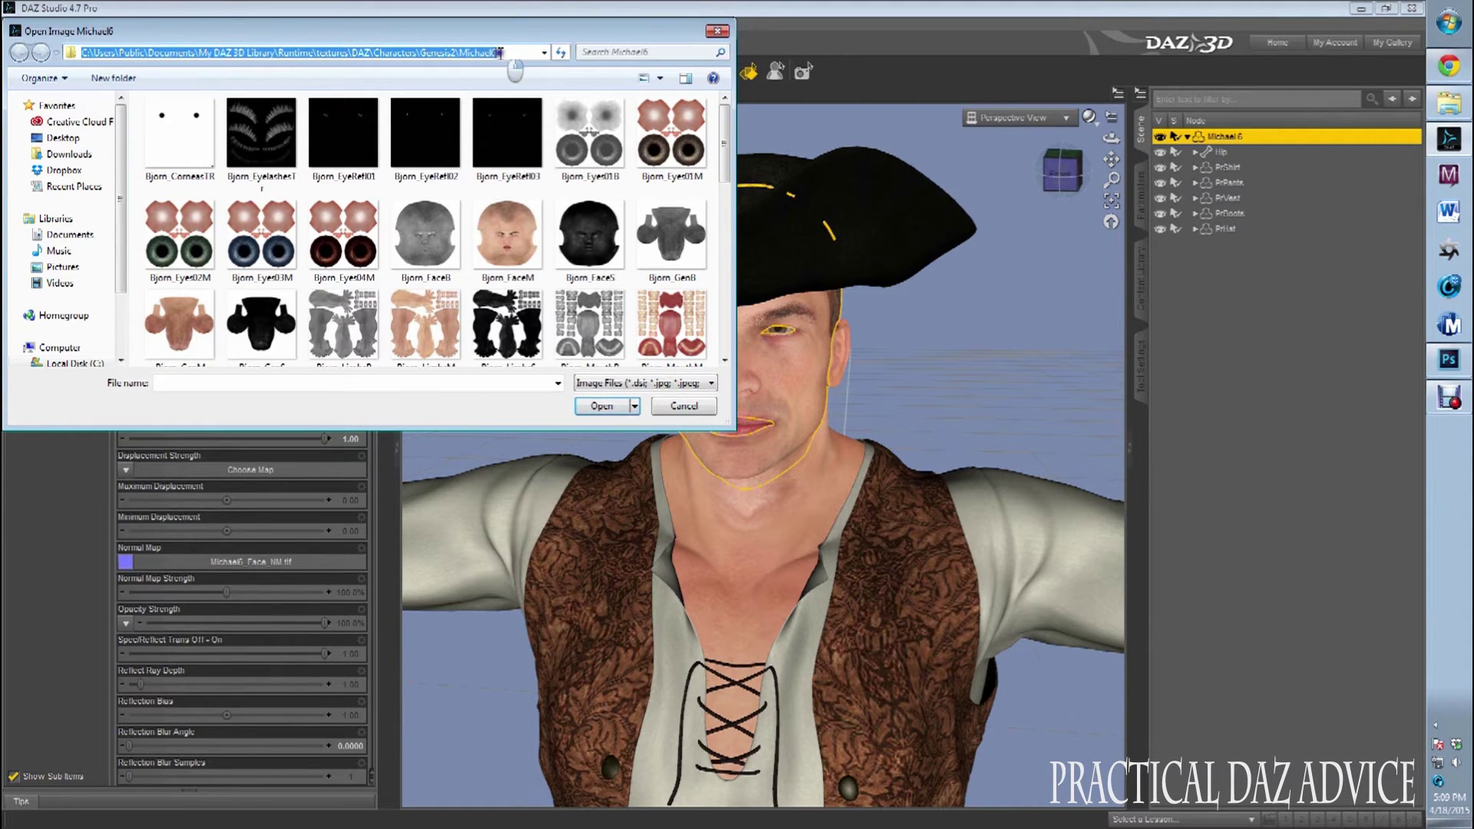
right_click(506, 59)
left_click(537, 106)
left_click(717, 30)
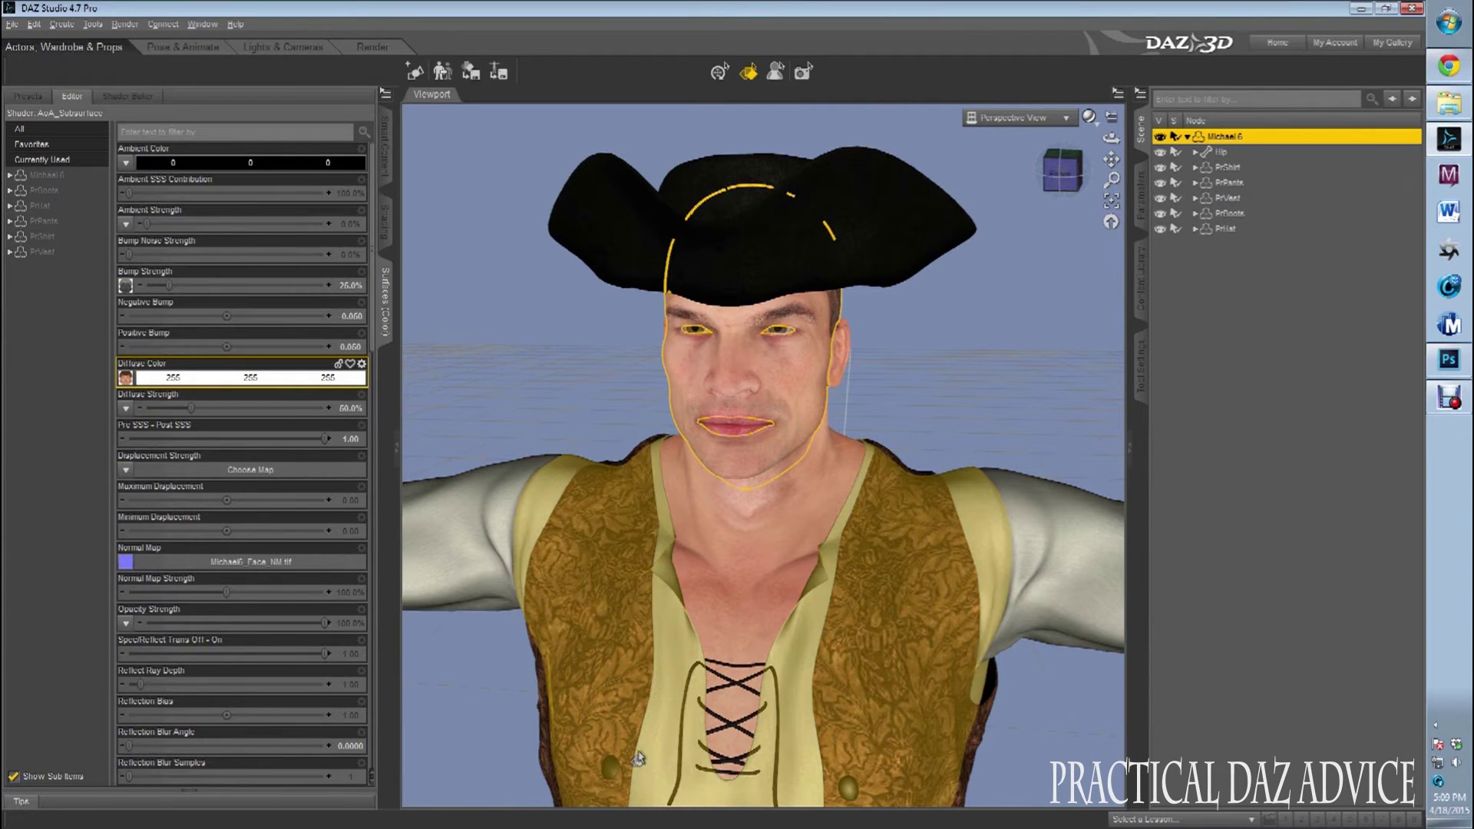
- In Explorer, go to the pasted Michael6 texture folder path
left_click(1452, 111)
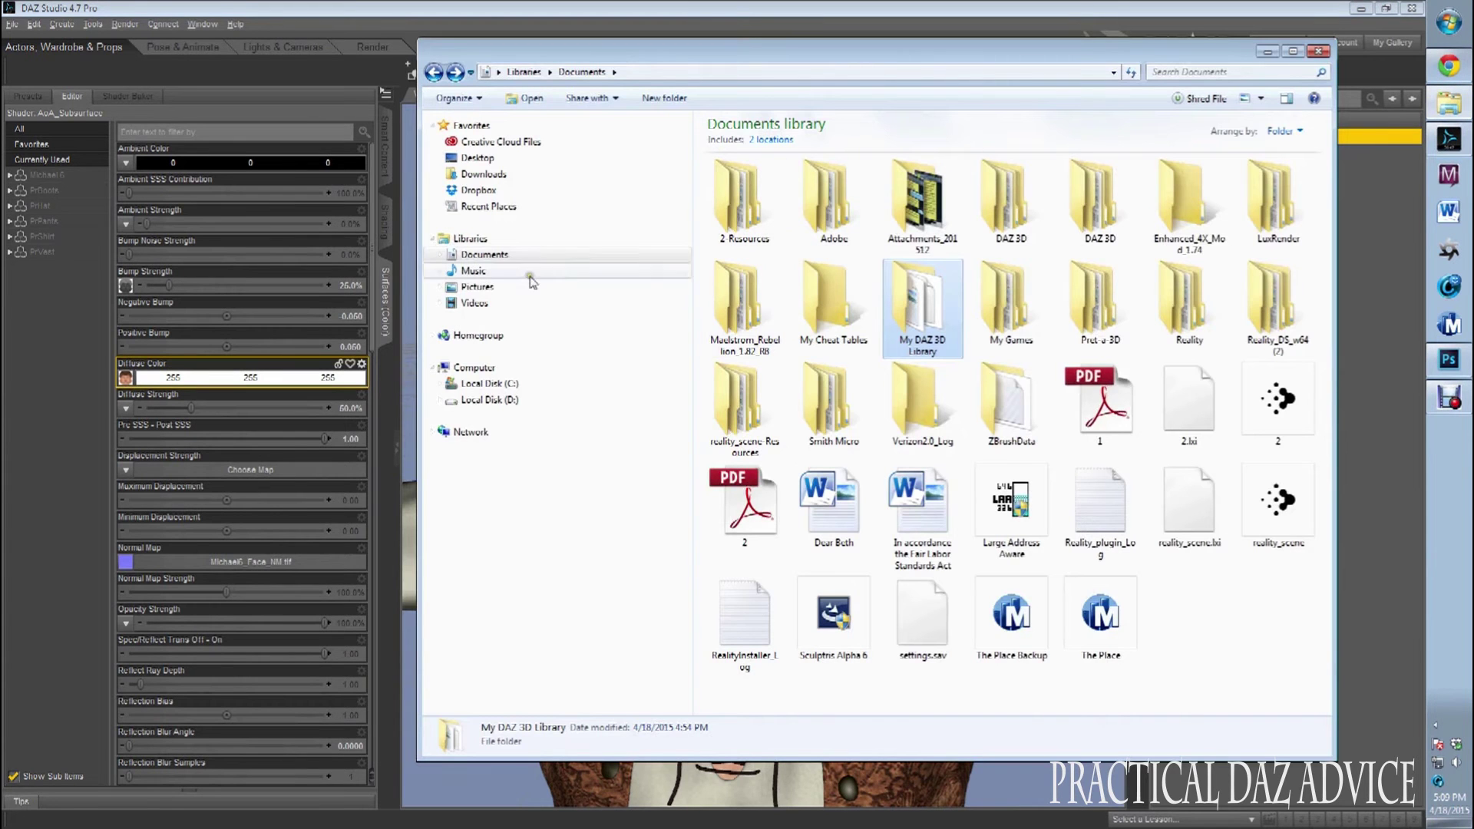
left_click(758, 72)
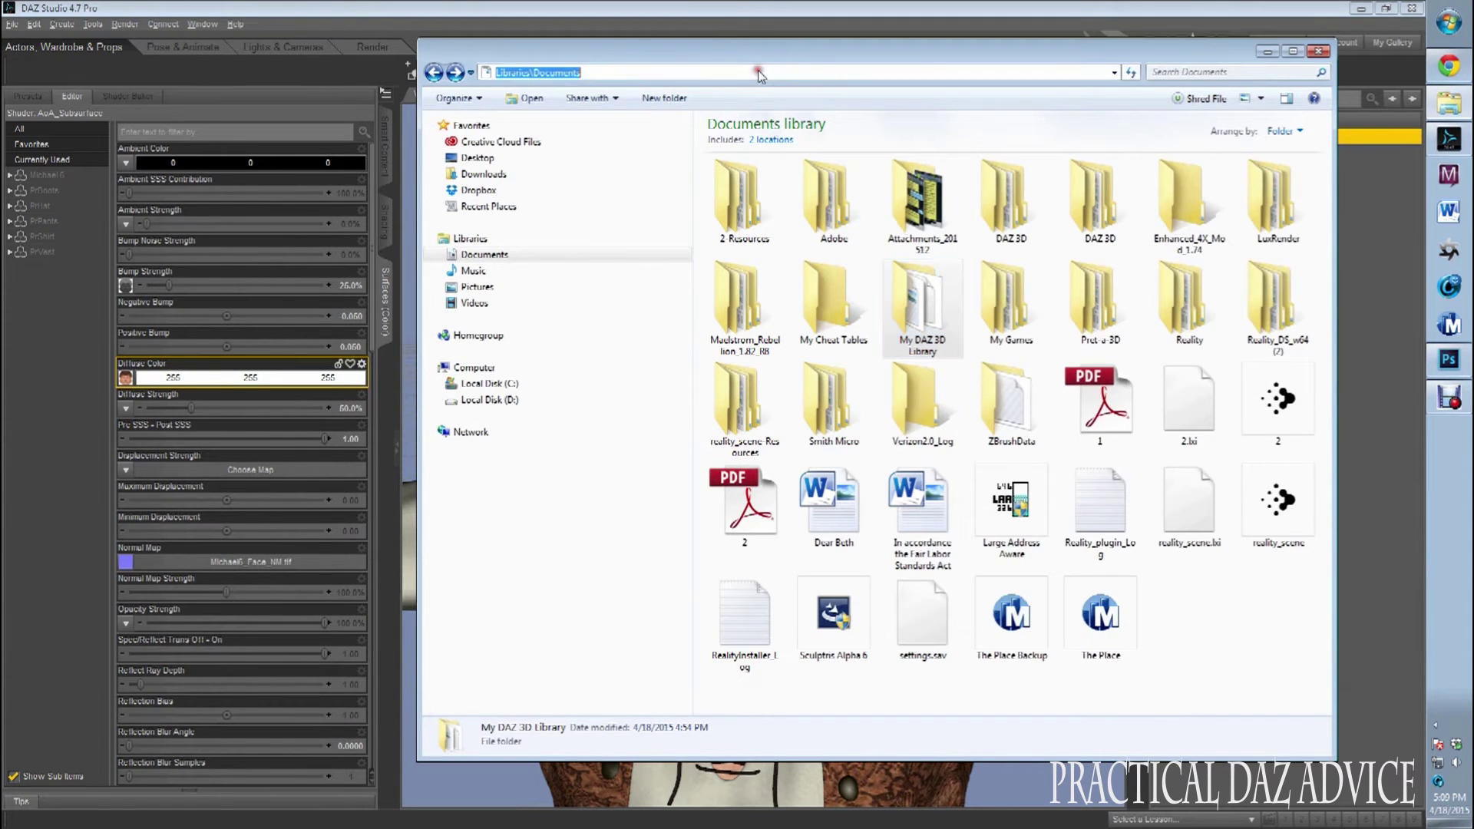
key("ctrl+v")
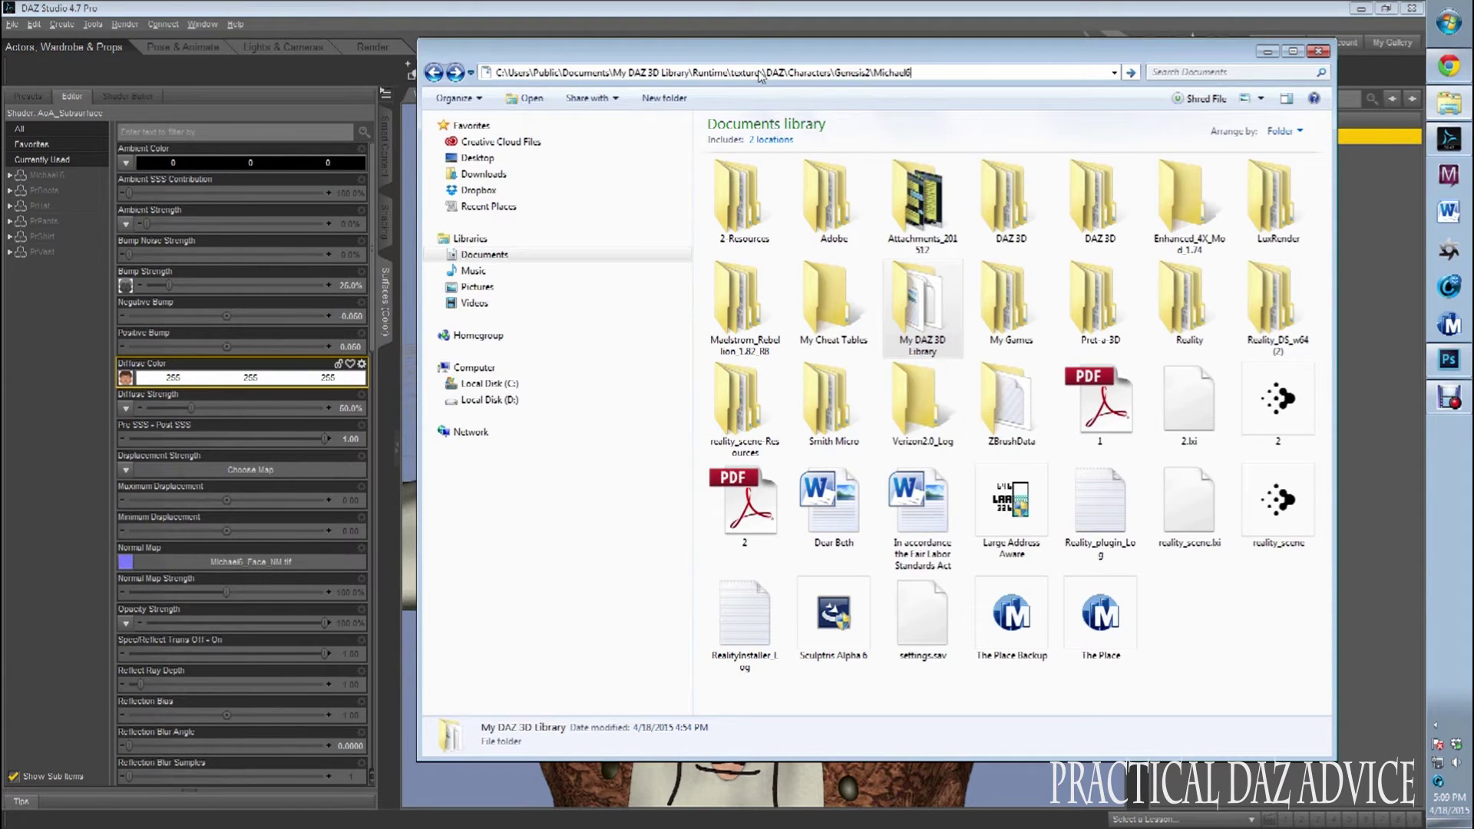
right_click(938, 73)
left_click(973, 136)
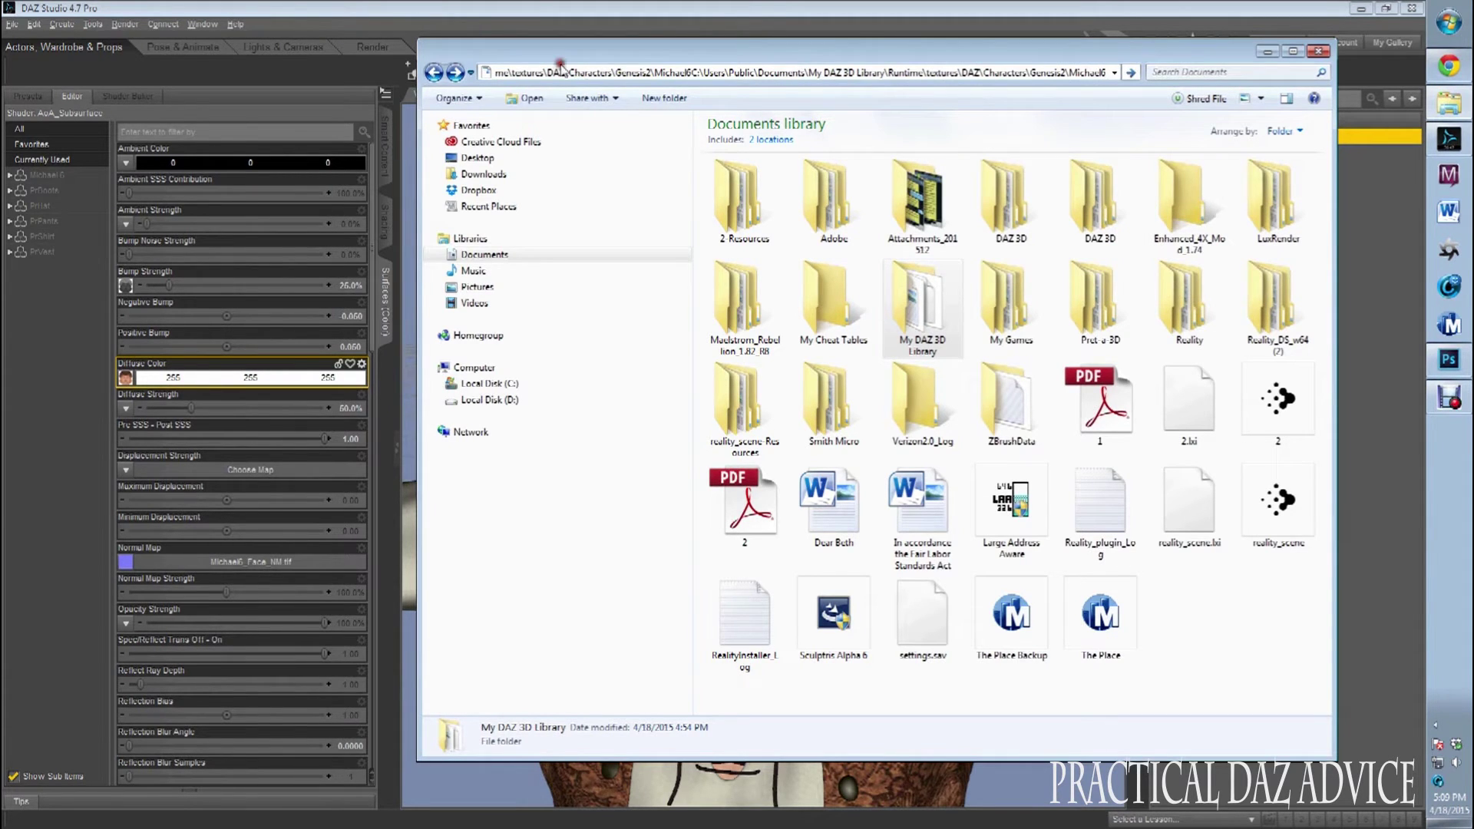
key("ctrl+a")
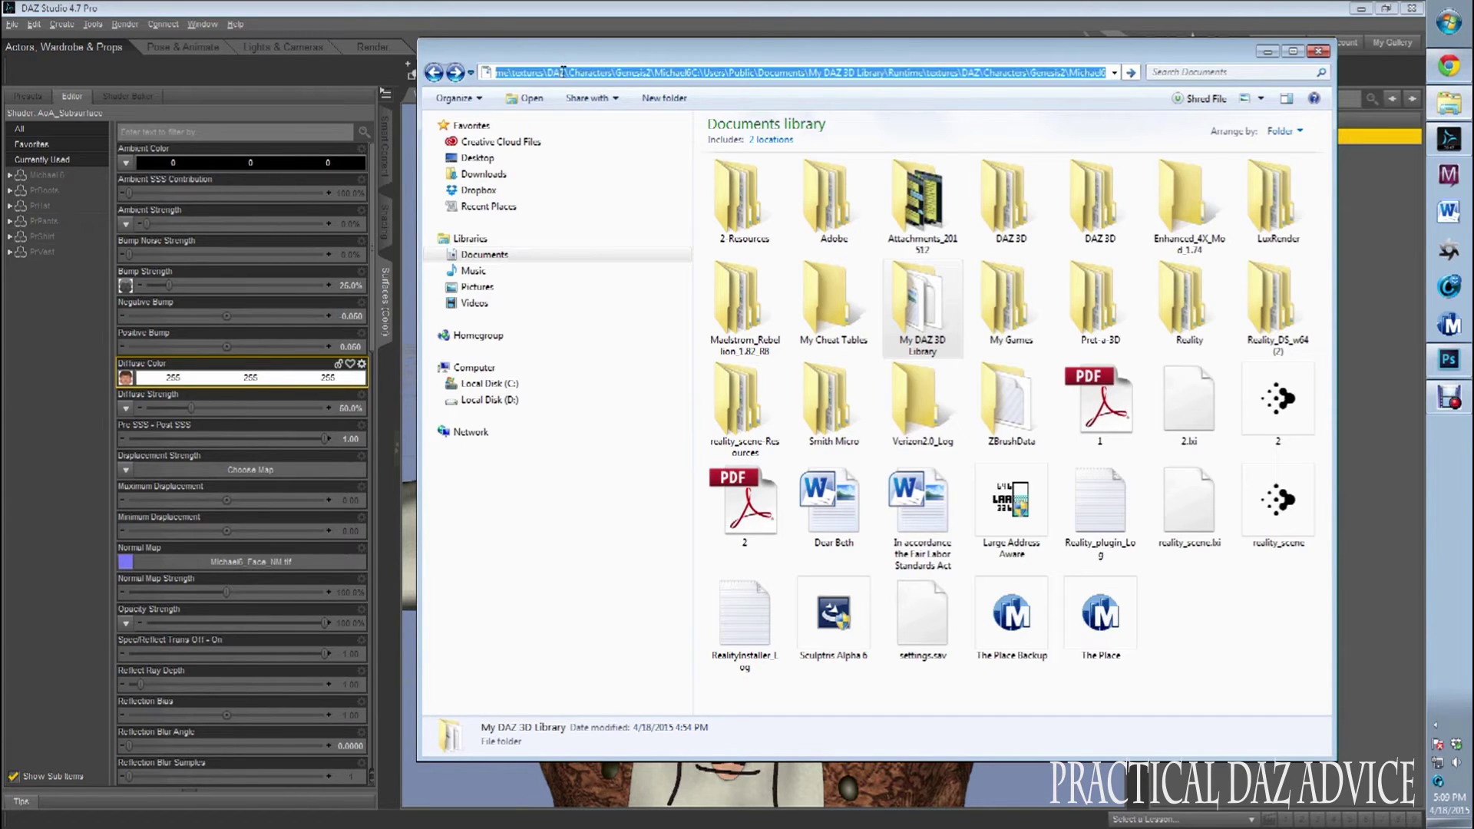
key("BackSpace")
key("ctrl+v")
key("Return")
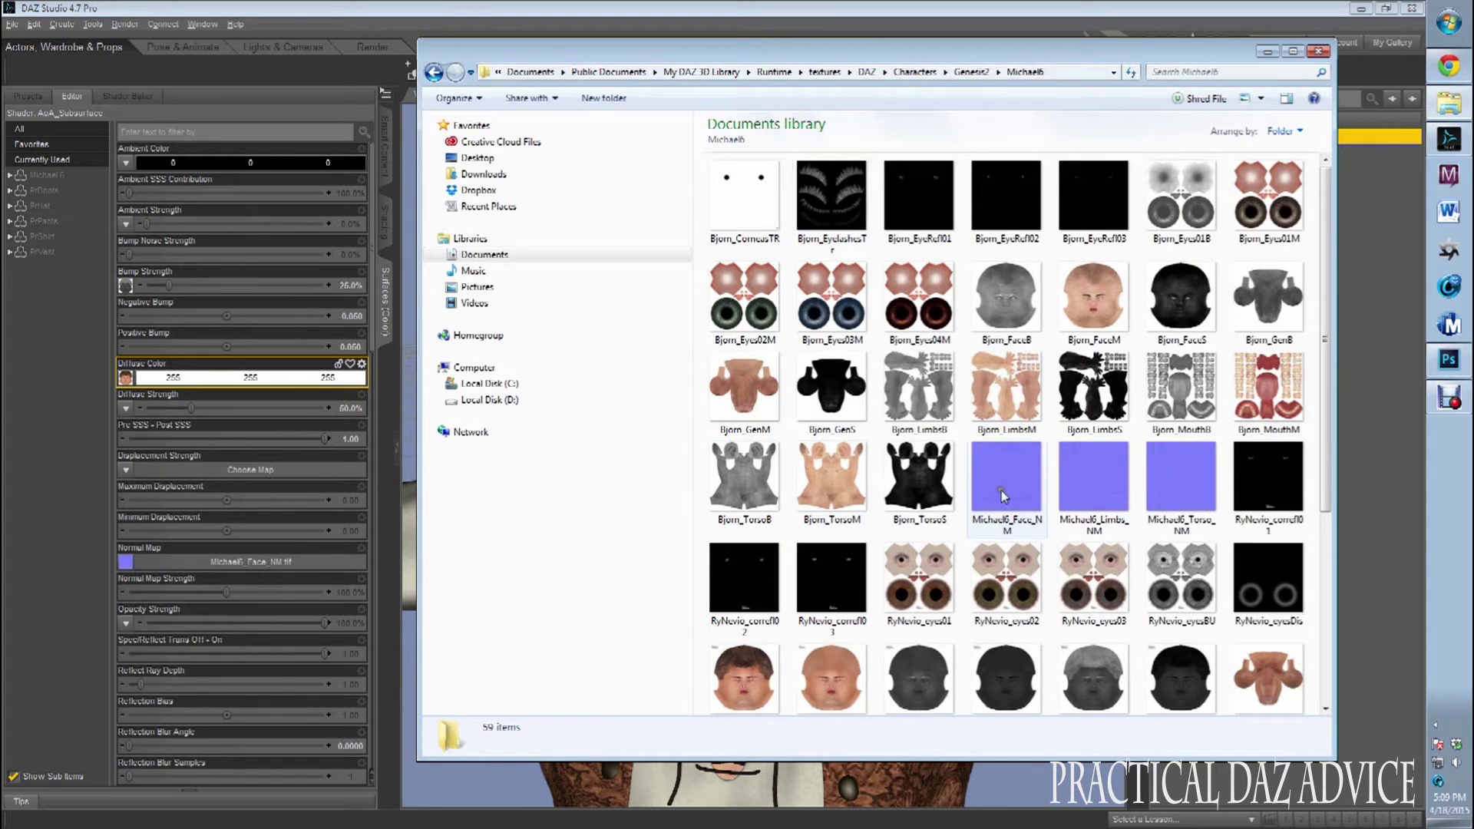
- Select Bjorn_FaceM.jpg in the Michael6 folder and bring it into Photoshop as a document
left_click(1466, 369)
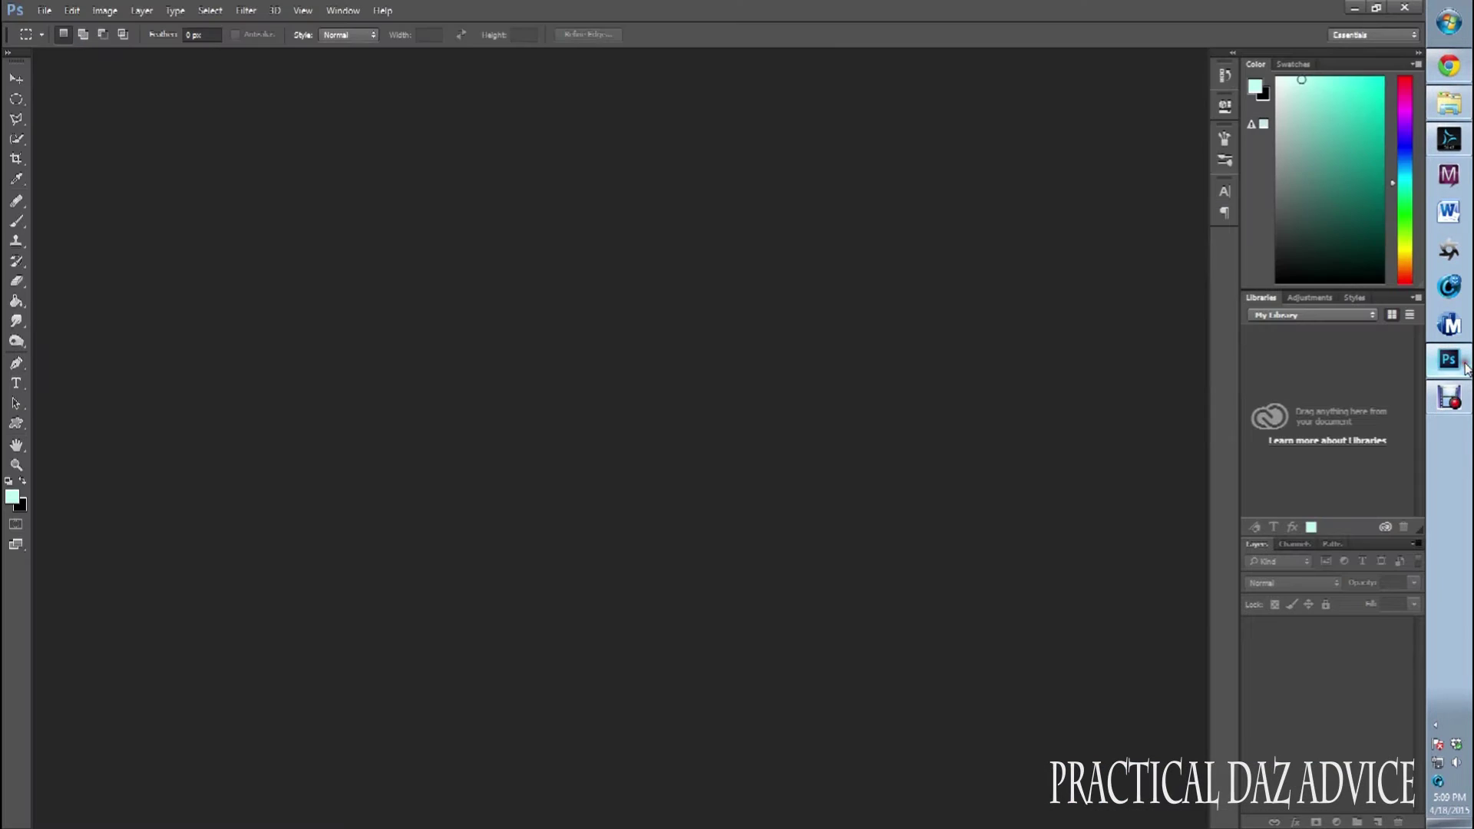
left_click(1459, 106)
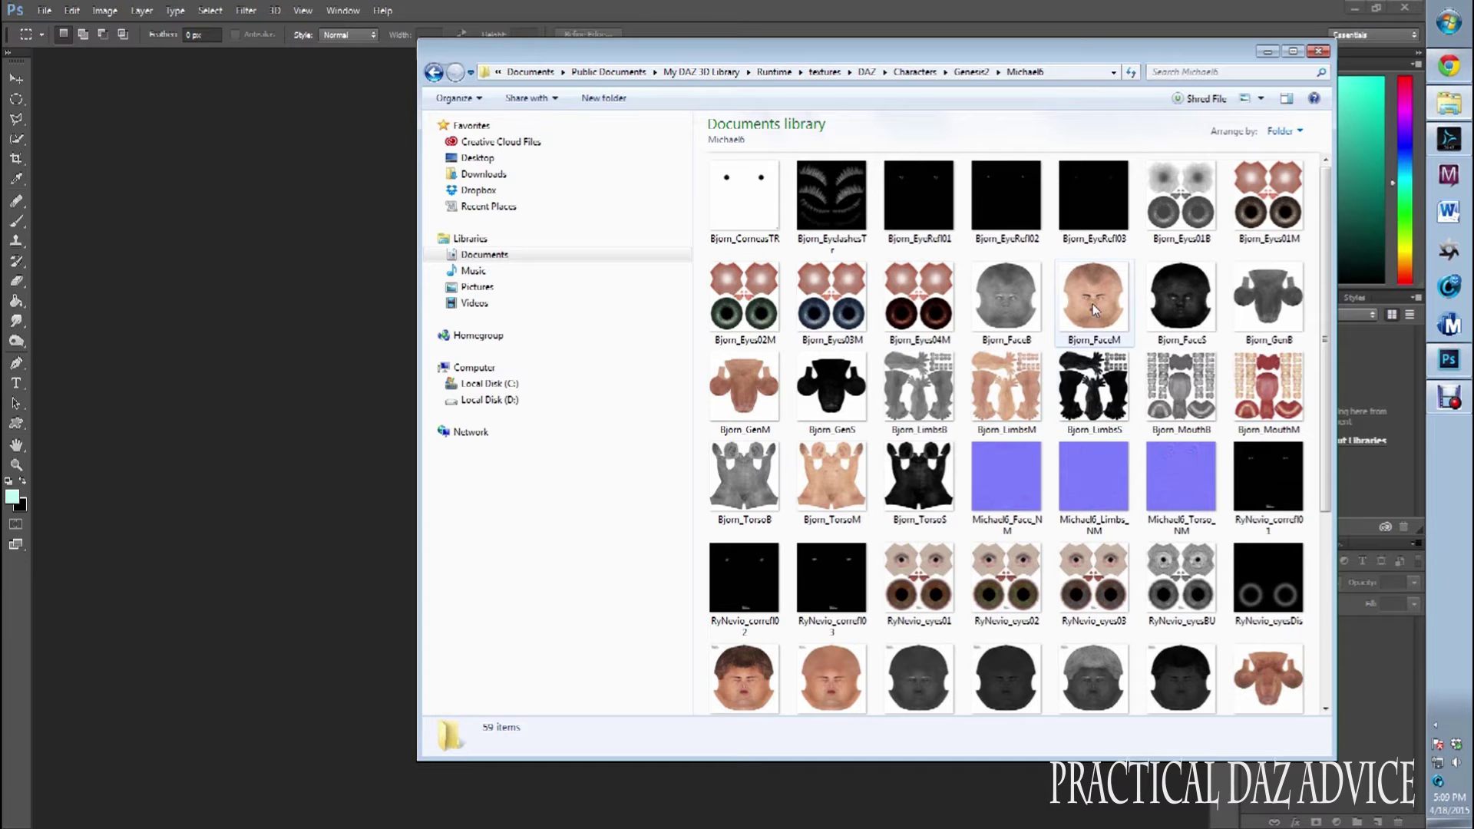
scroll(1094, 304, "down", 3)
scroll(1094, 304, "up", 3)
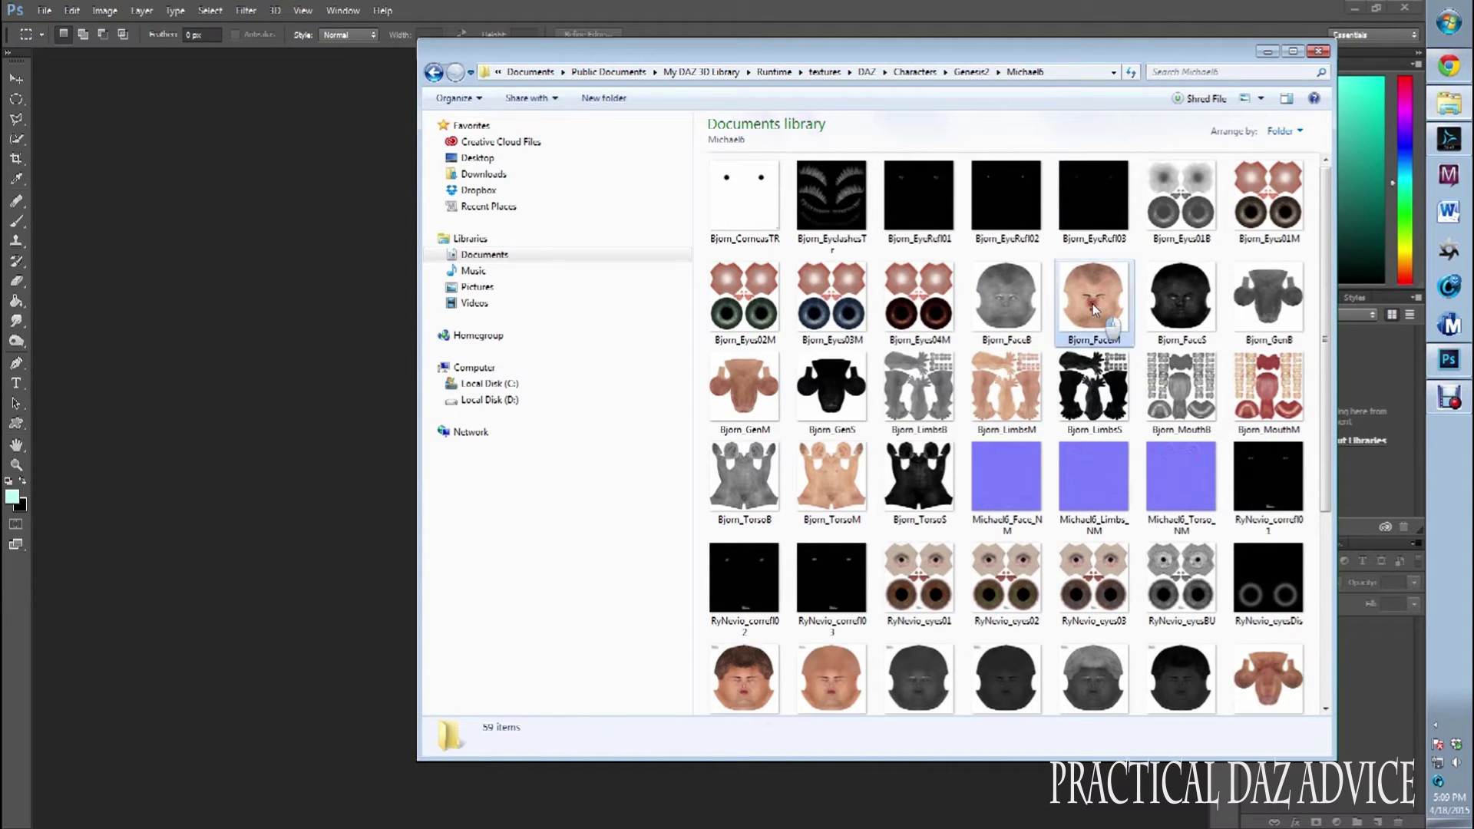
left_click(1095, 310)
left_click(328, 334)
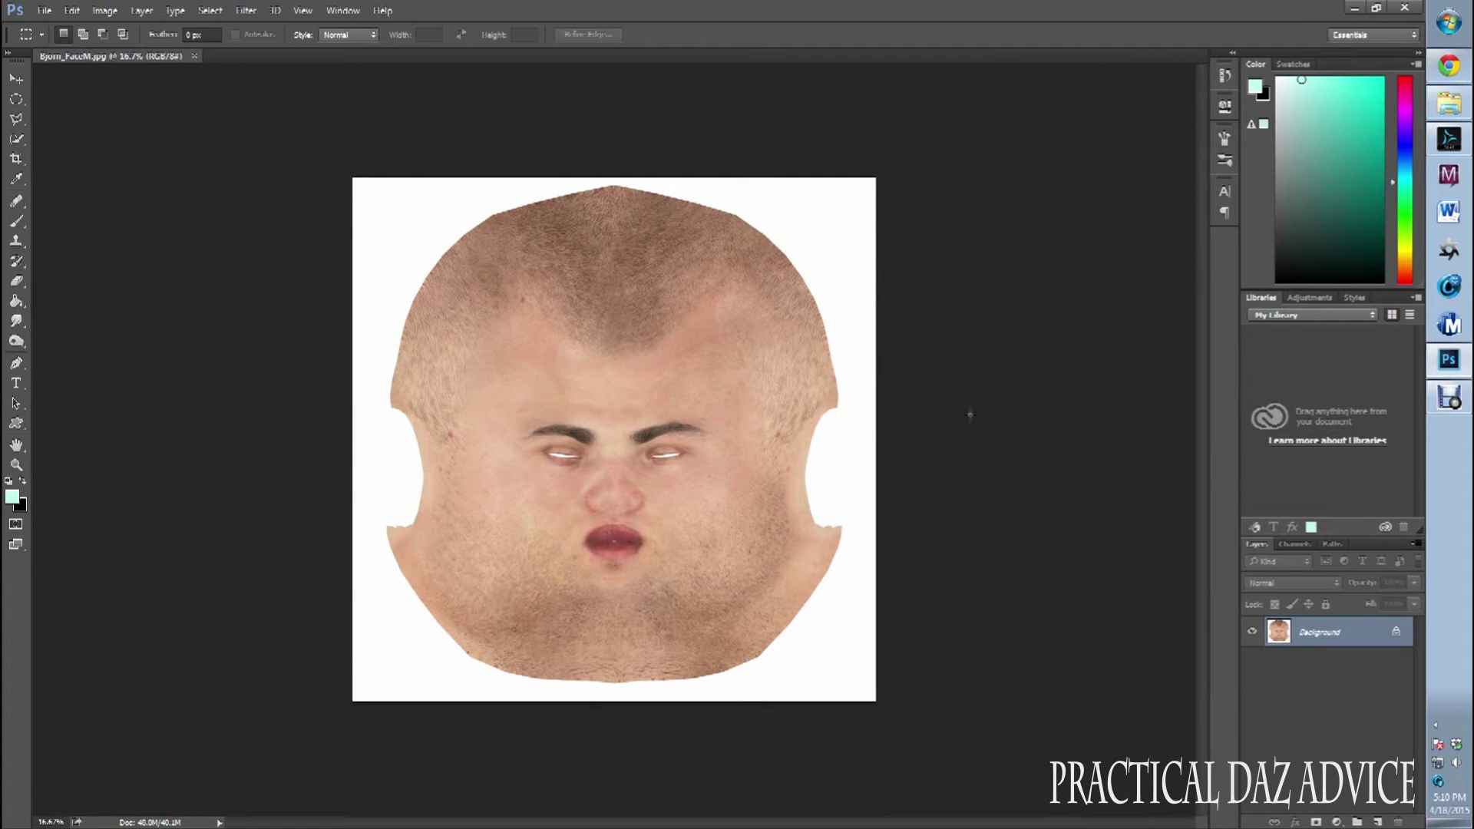
left_click(1450, 68)
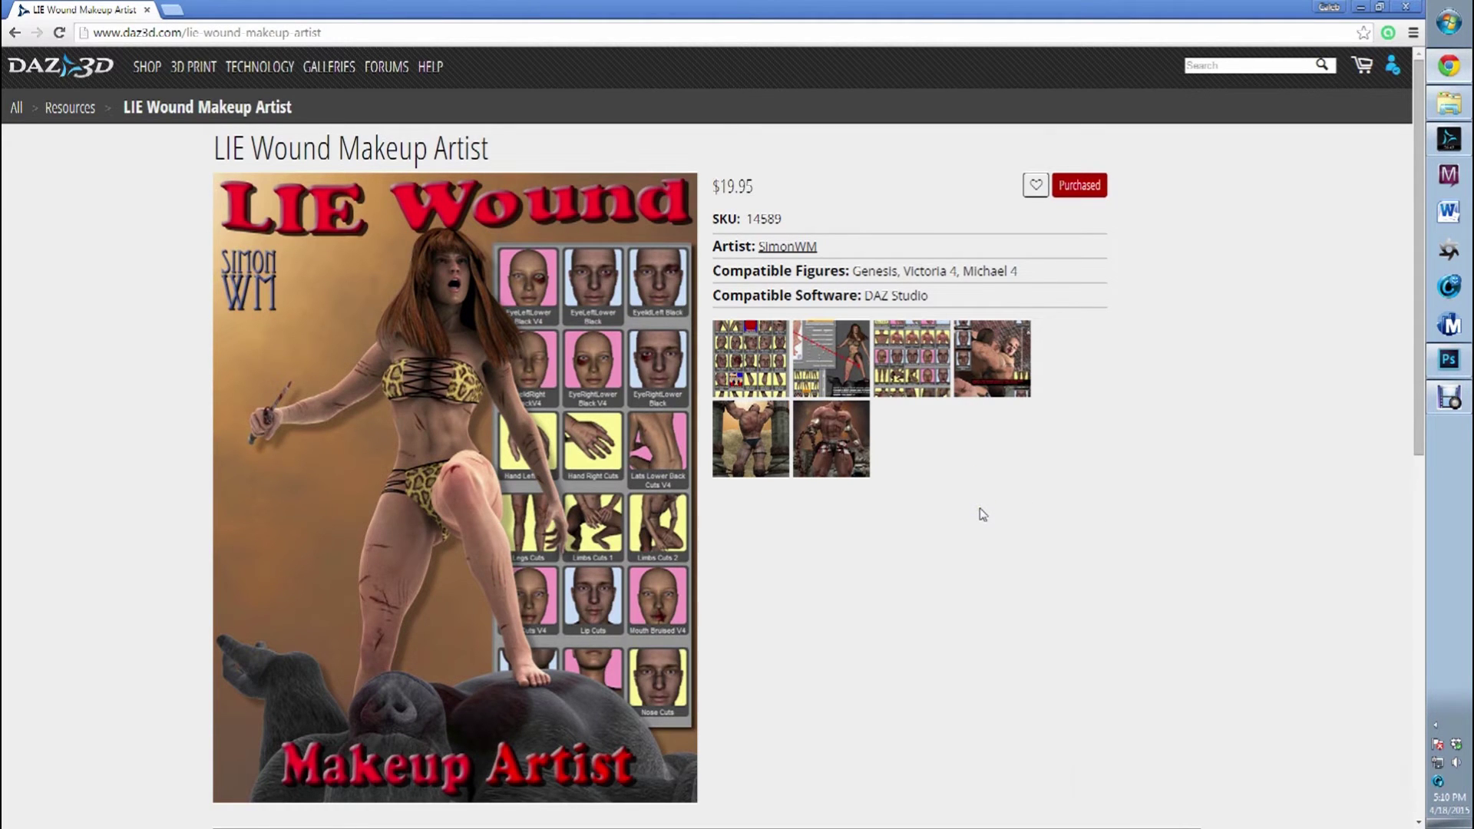
scroll(983, 515, "down", 2)
scroll(983, 515, "up", 2)
left_click(1359, 9)
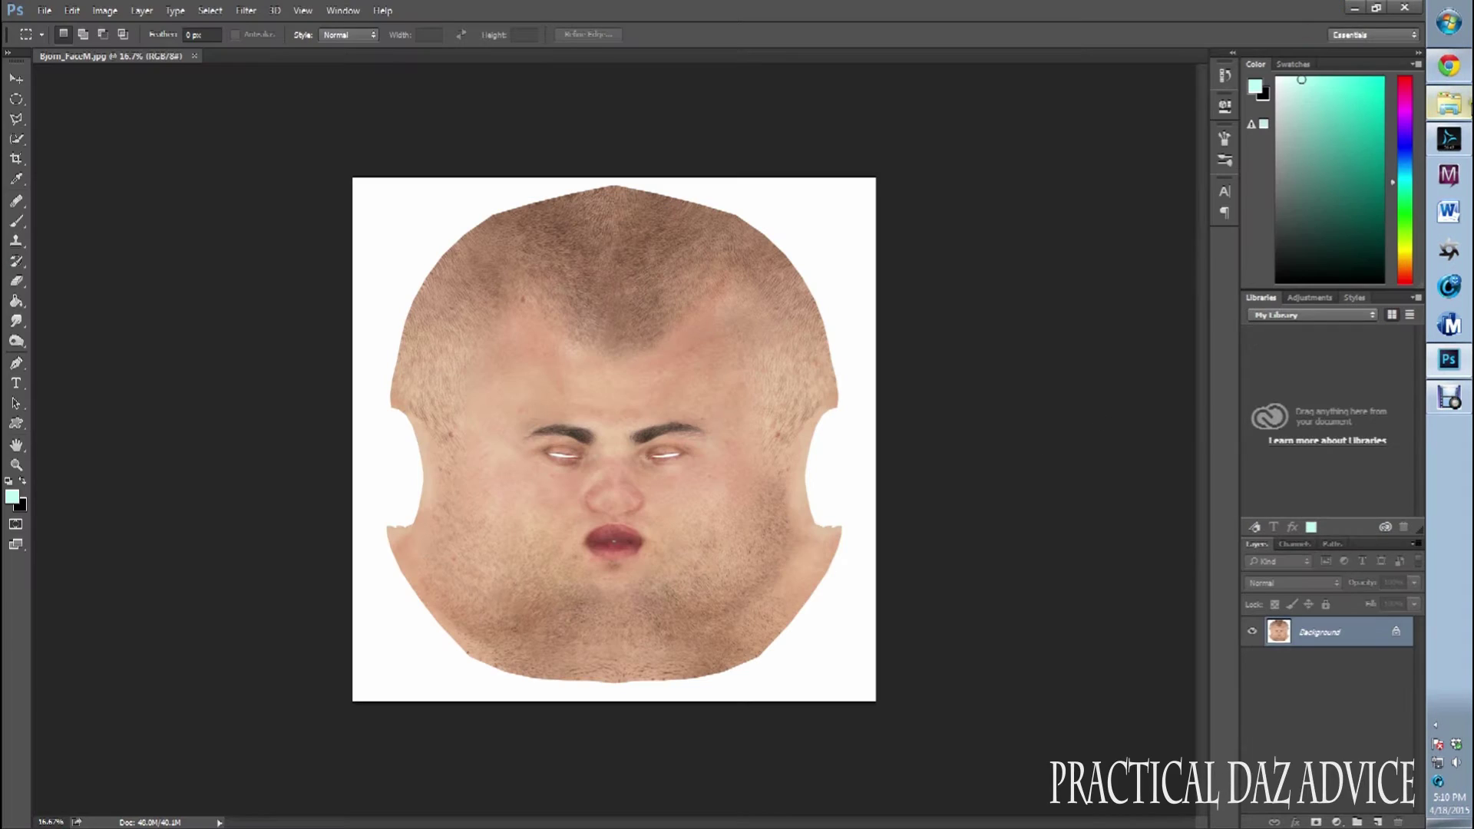
- Browse Documents > My DAZ 3D Library > Runtime > textures, then return to the LIE Wound Makeup Artist page
left_click(1462, 108)
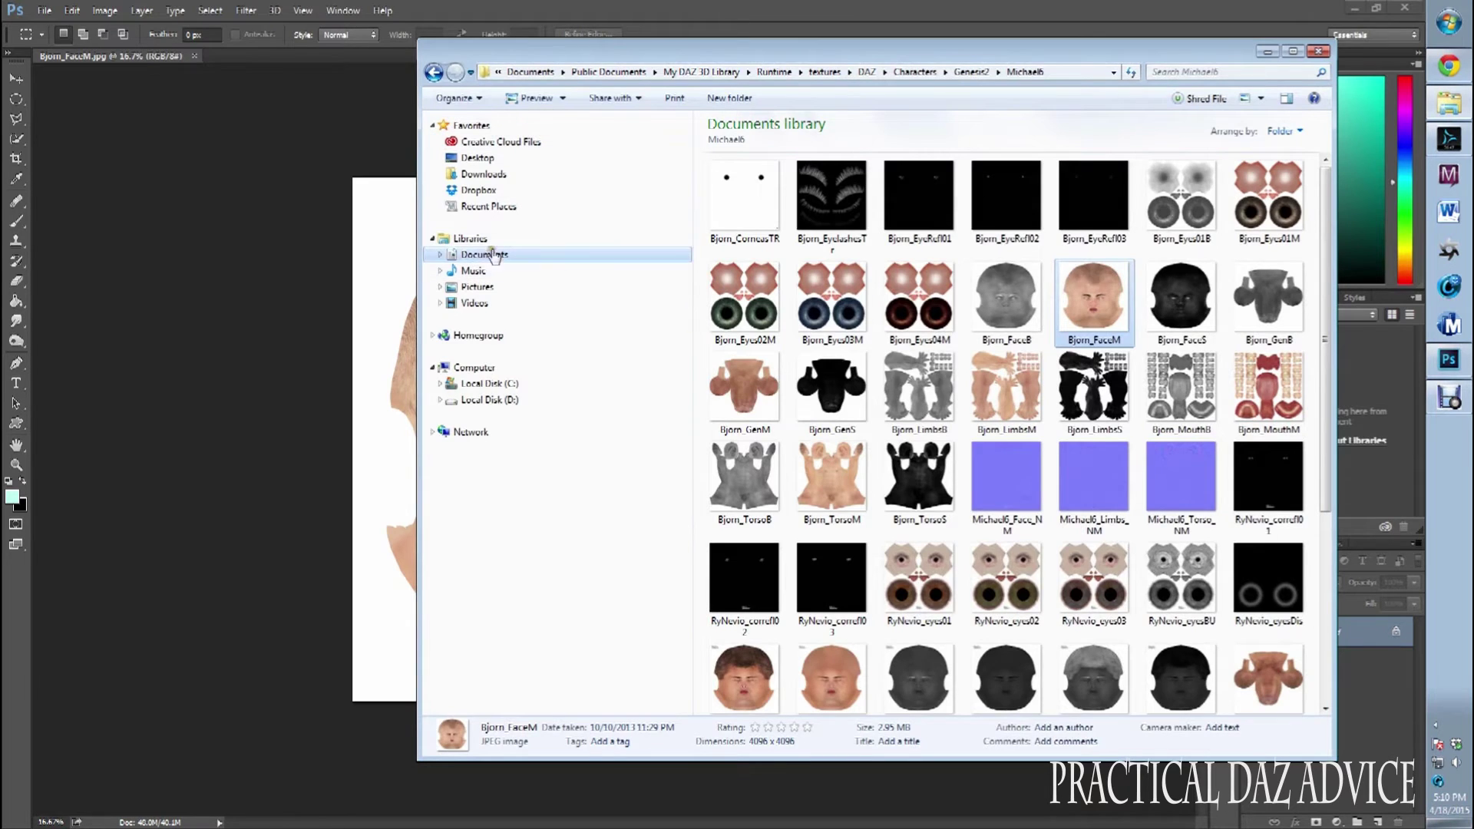
left_click(485, 254)
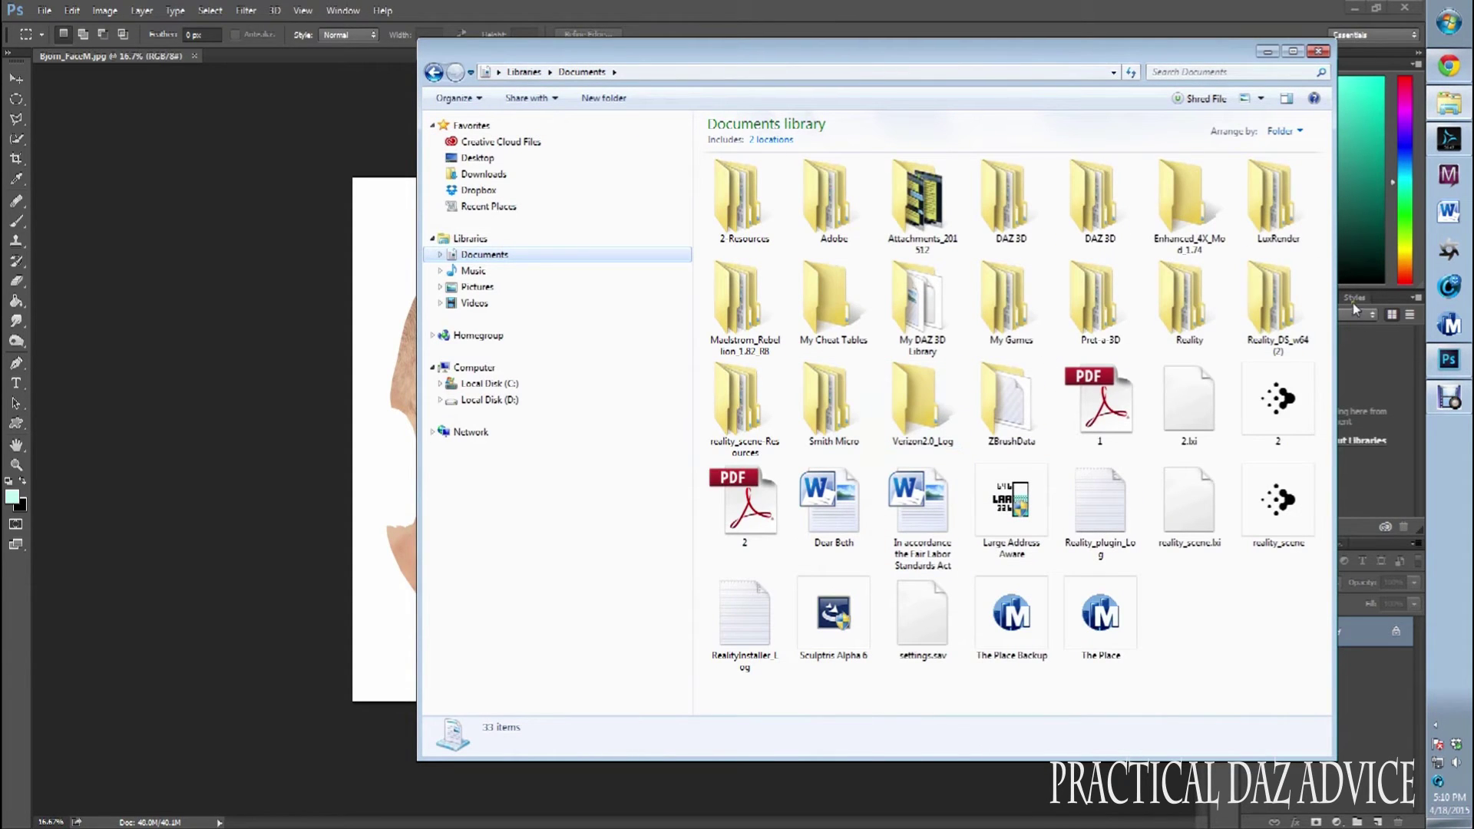
double_click(922, 315)
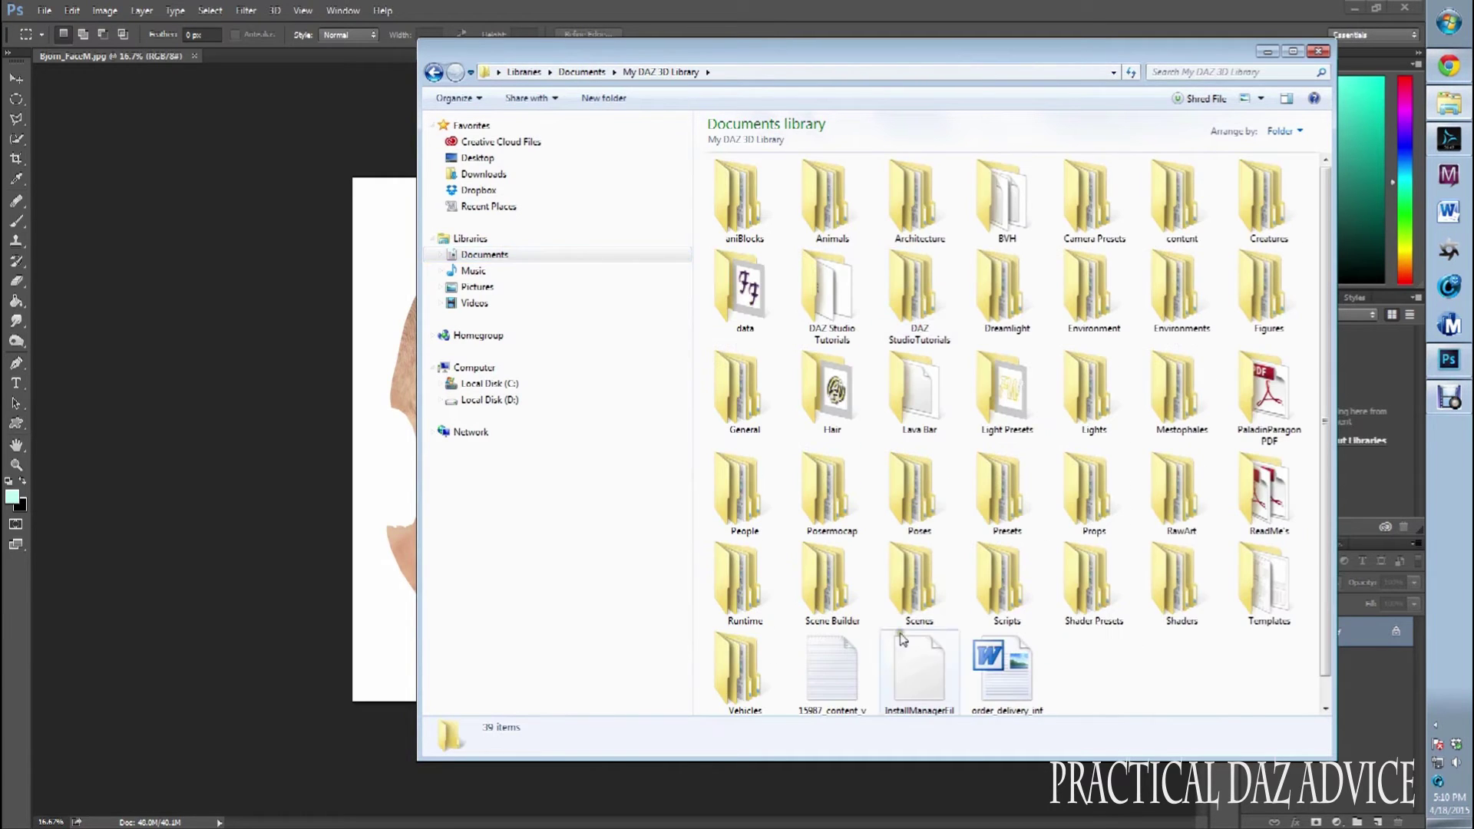
double_click(756, 594)
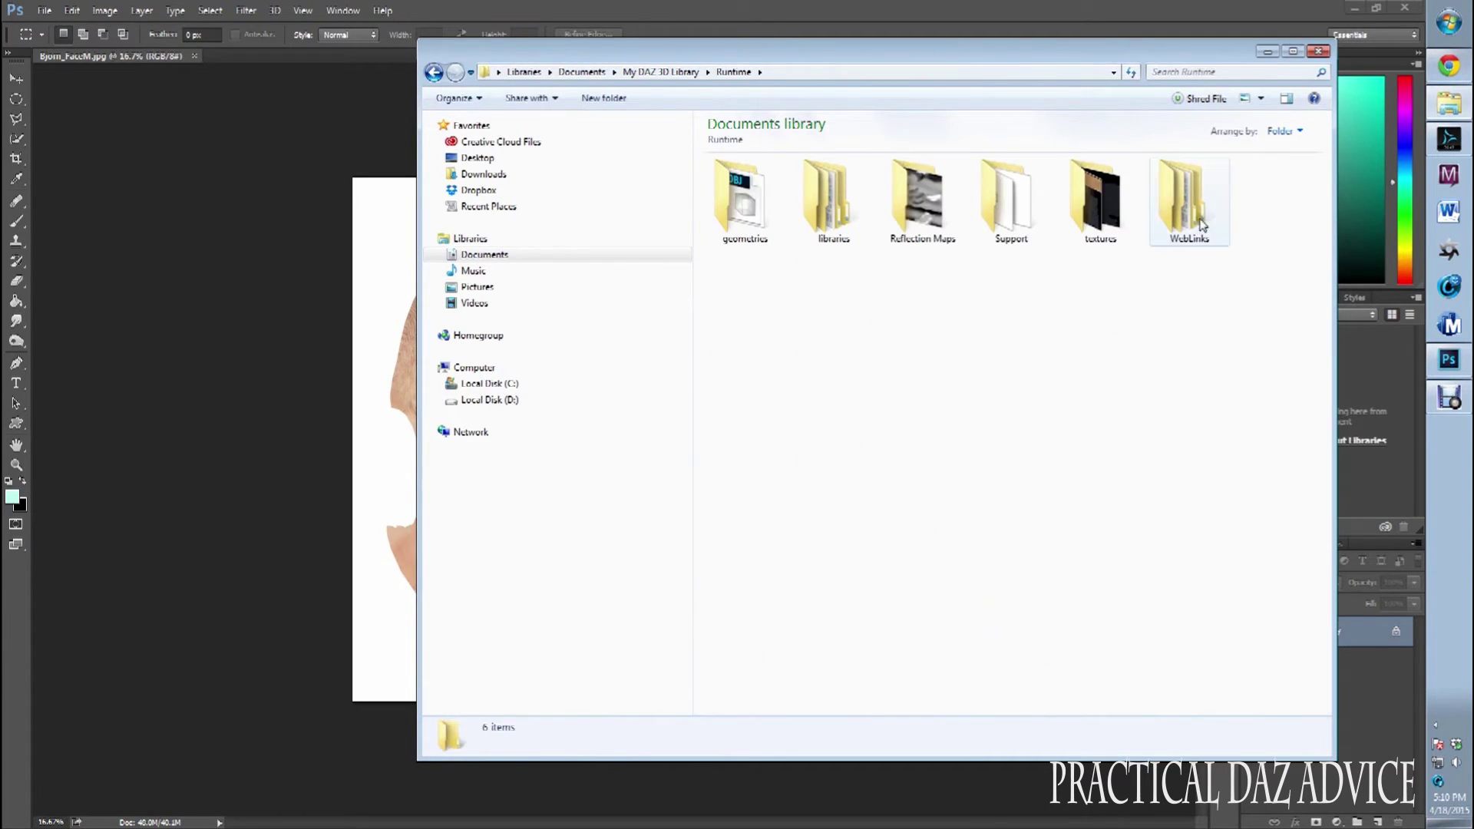
double_click(1102, 215)
left_click_drag(1326, 208, 1323, 519)
left_click(1448, 67)
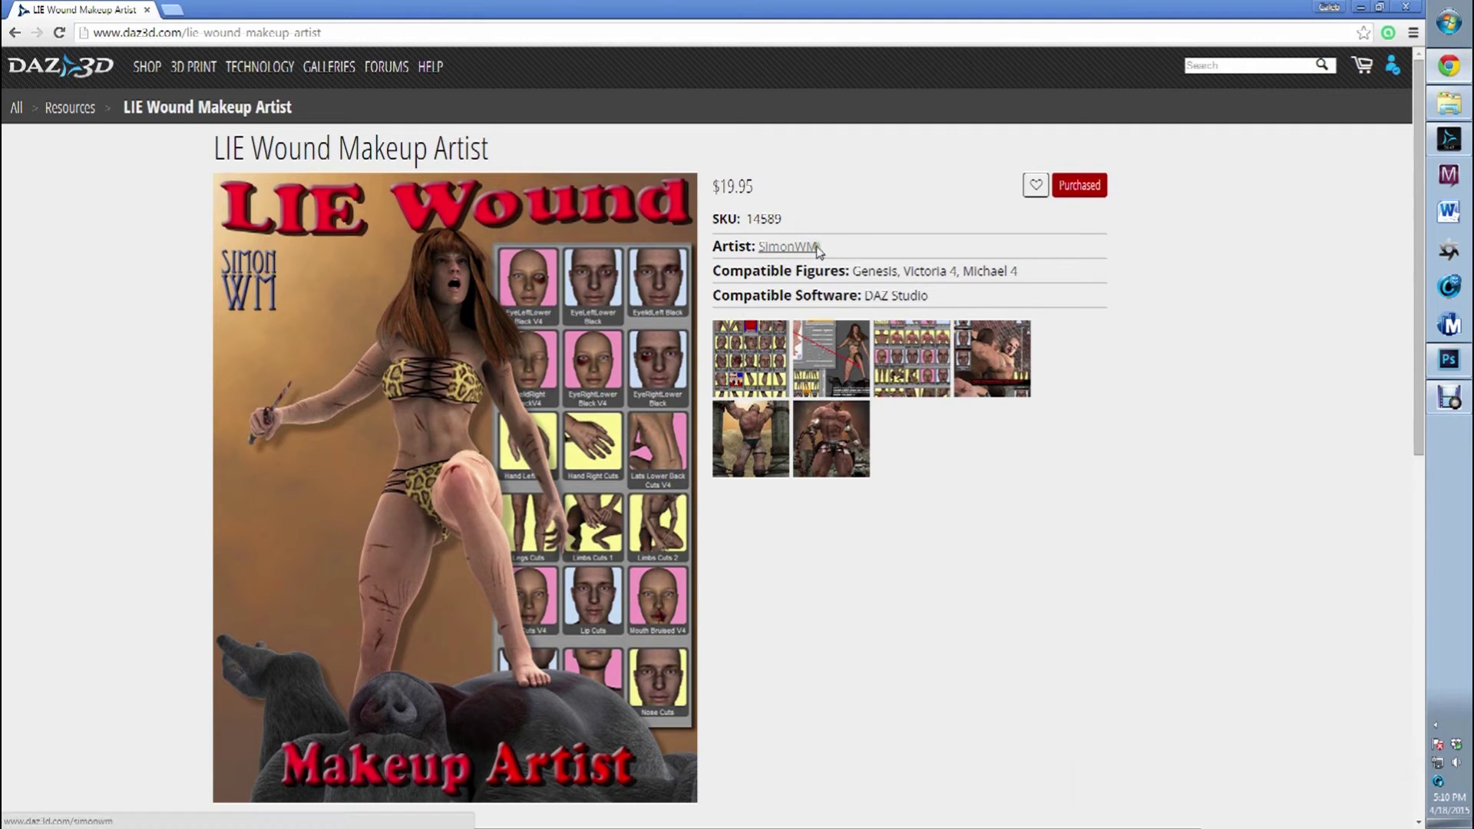
- Open SimonWM > Wounded and look inside the Hi-Res_4096X4096 folder before backing out
left_click(1449, 104)
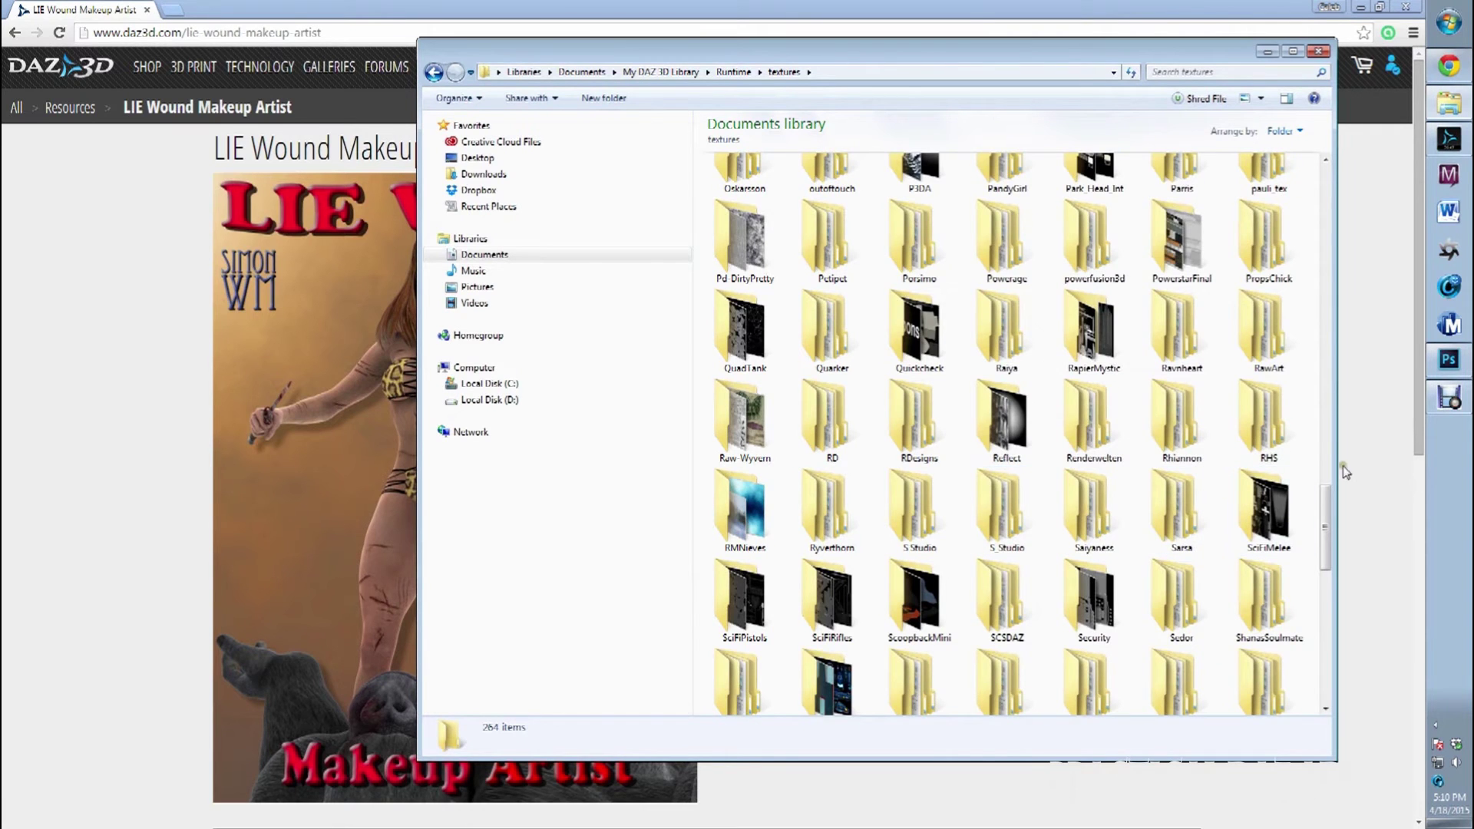
mouse_move(1320, 530)
left_mouse_down()
mouse_move(1339, 560)
mouse_move(1327, 549)
left_mouse_up()
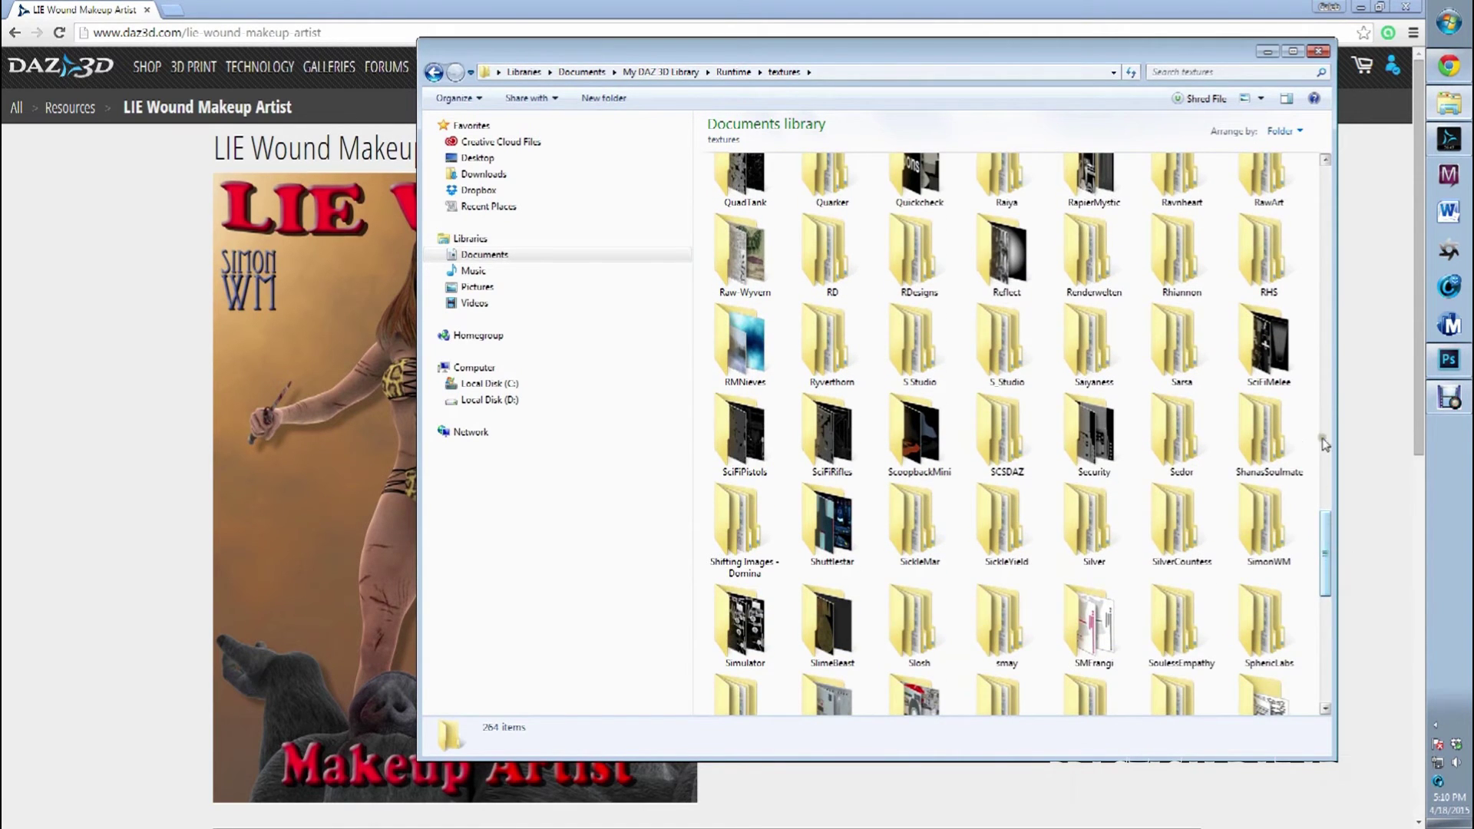
double_click(1259, 545)
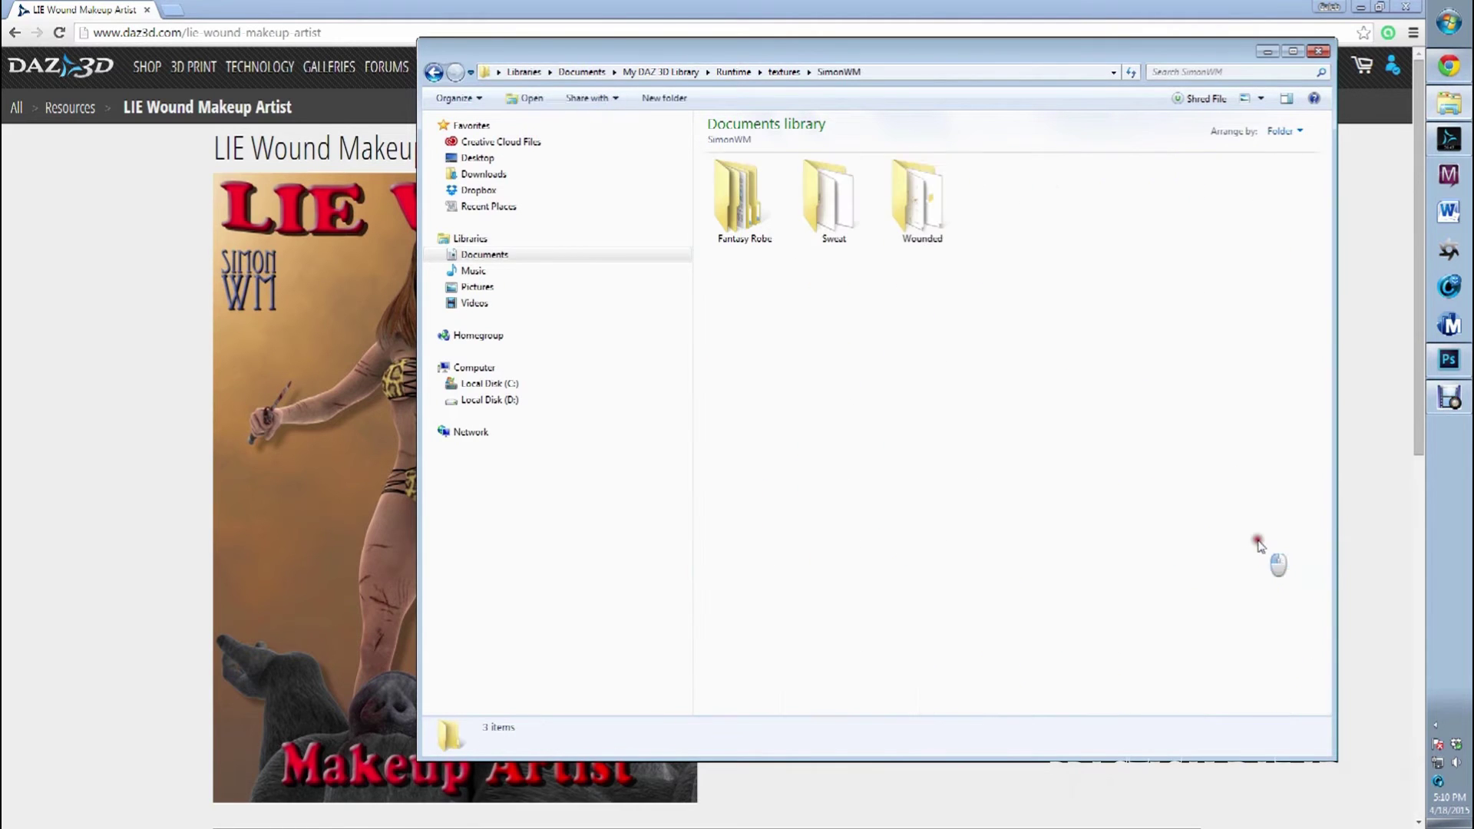
double_click(922, 224)
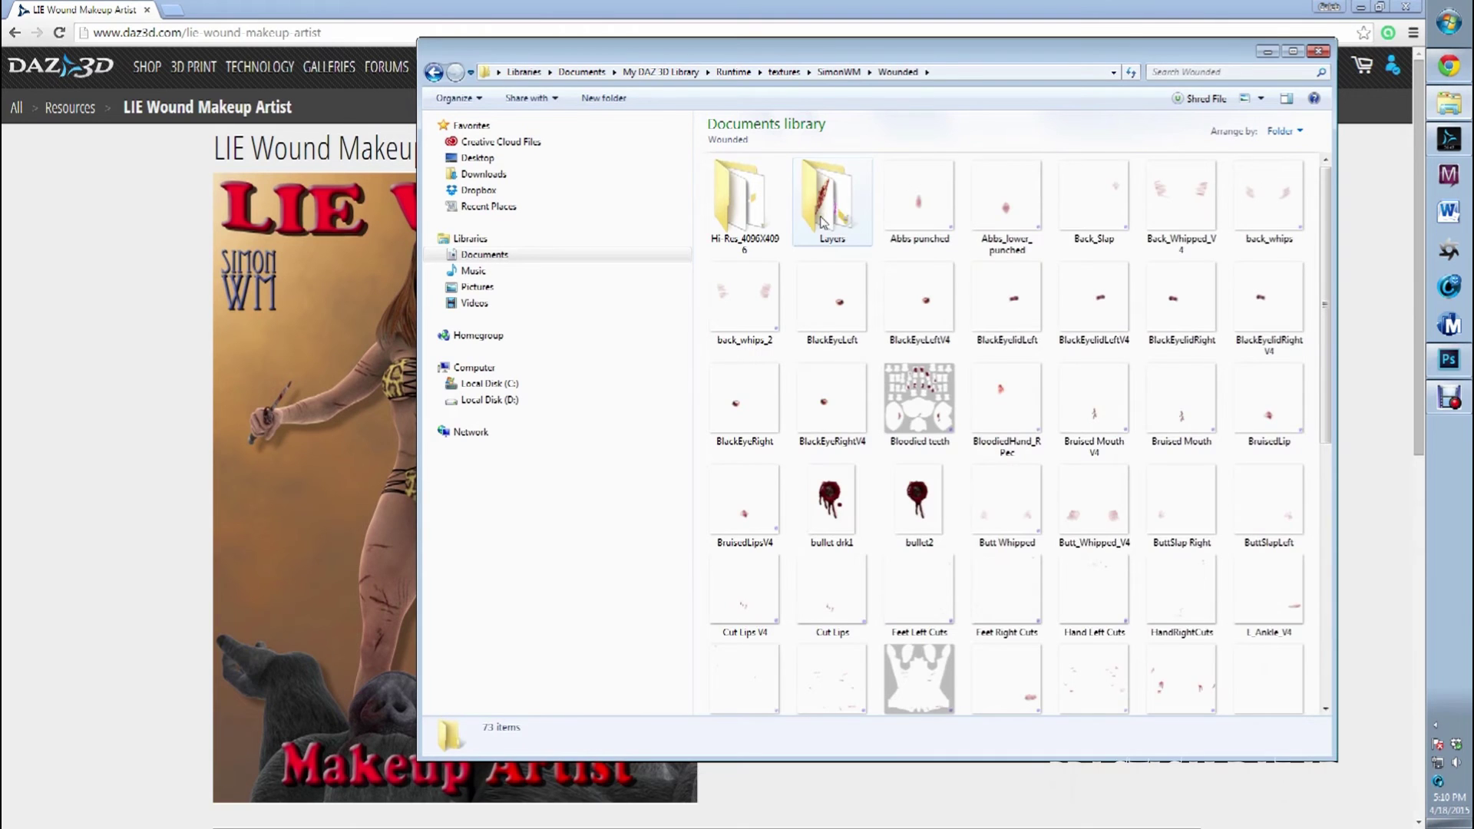
double_click(770, 219)
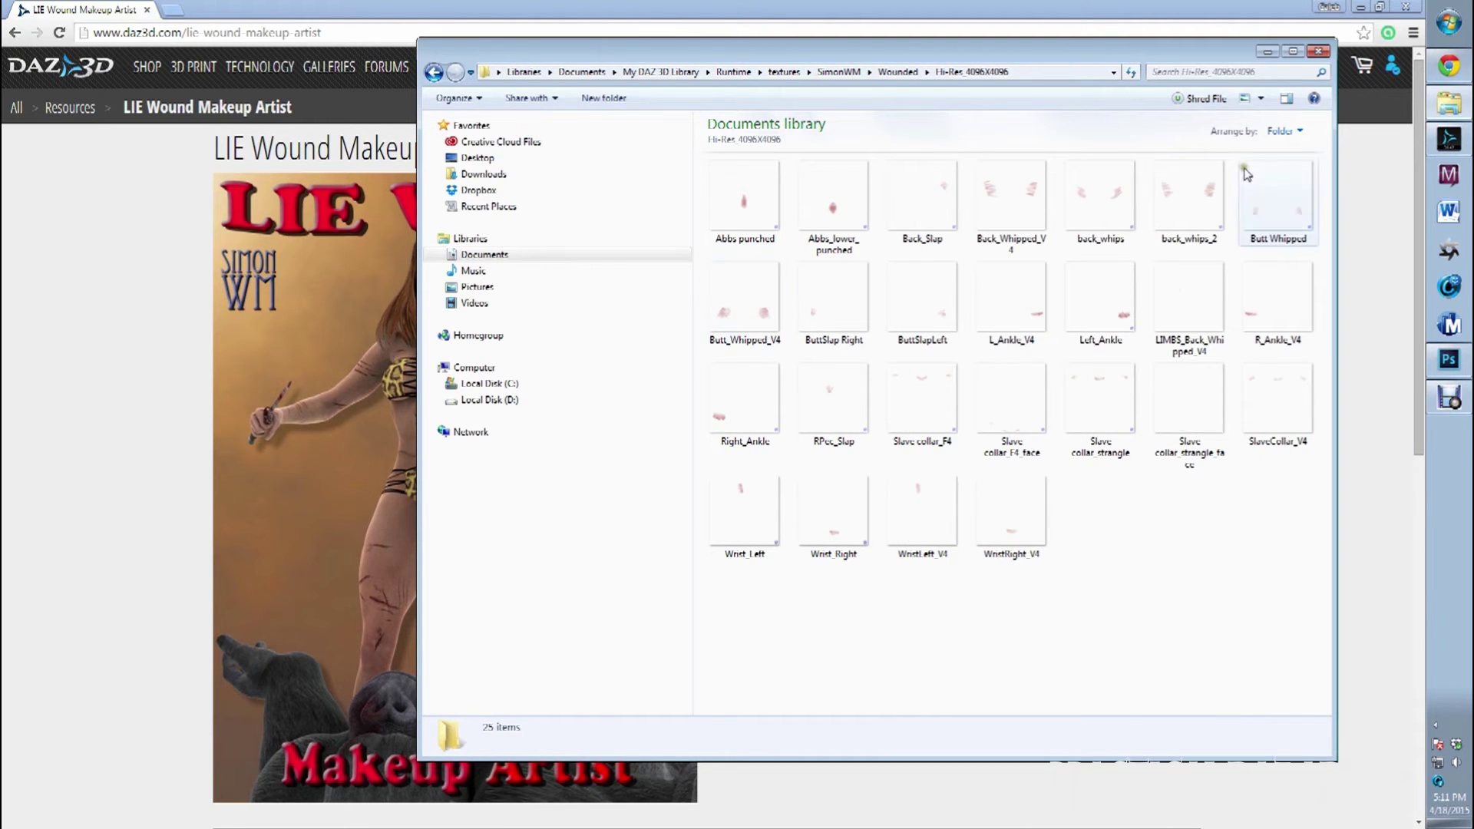
left_click(434, 74)
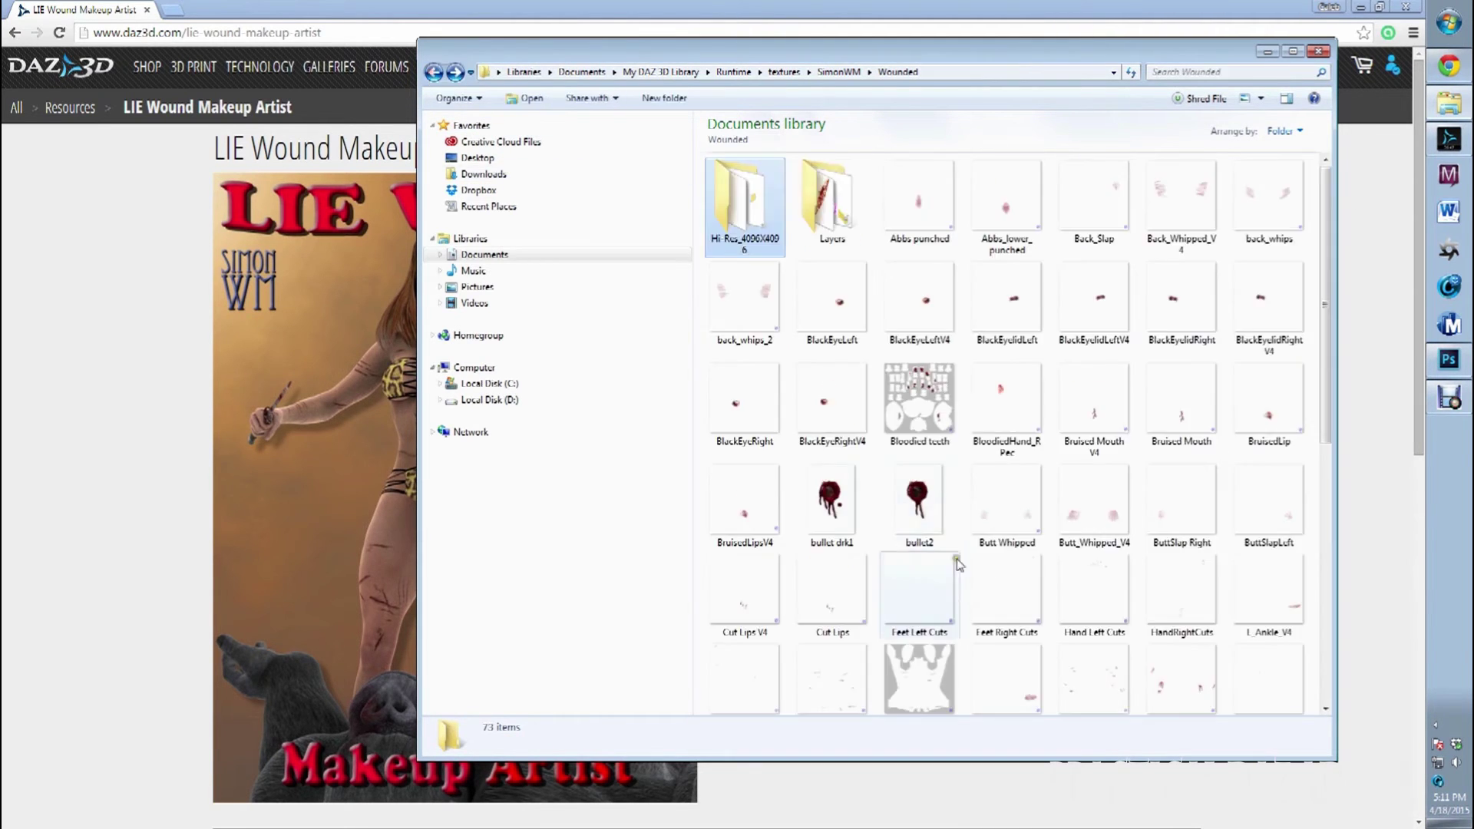
- Open Layers > 90CCW, select scar1, and bring Photoshop's face texture forward
double_click(831, 214)
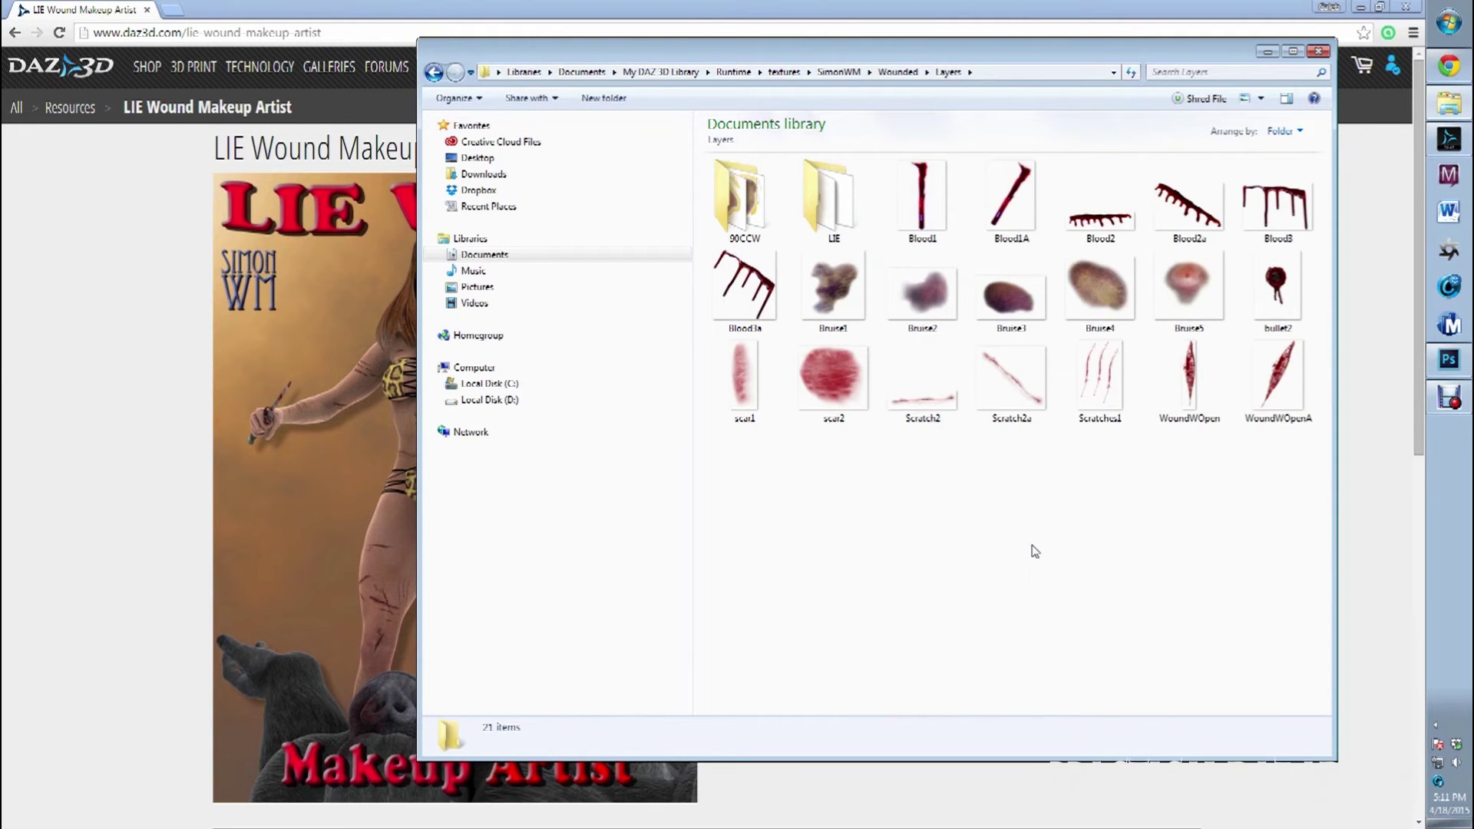
double_click(824, 200)
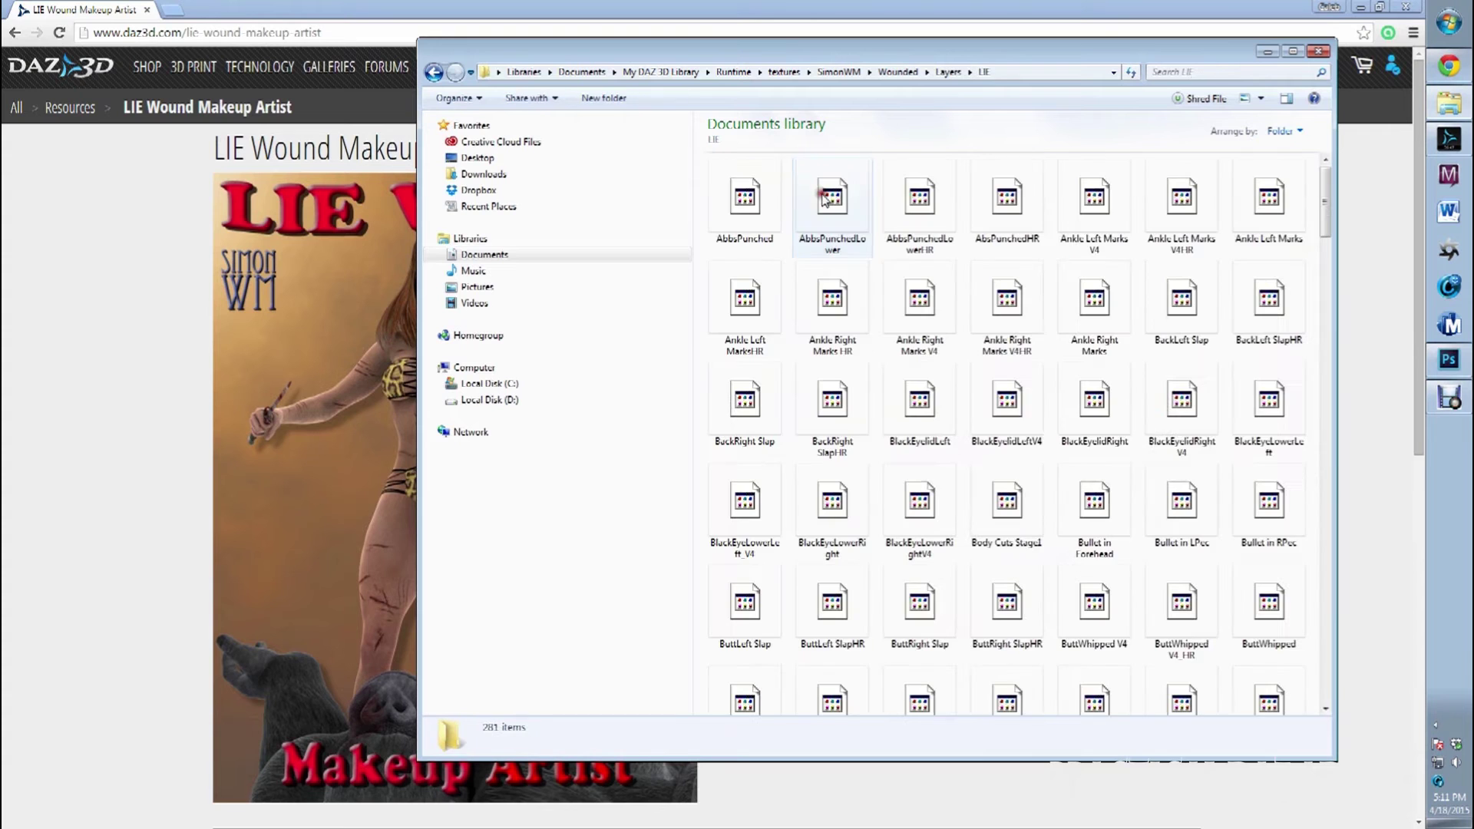
left_click(435, 74)
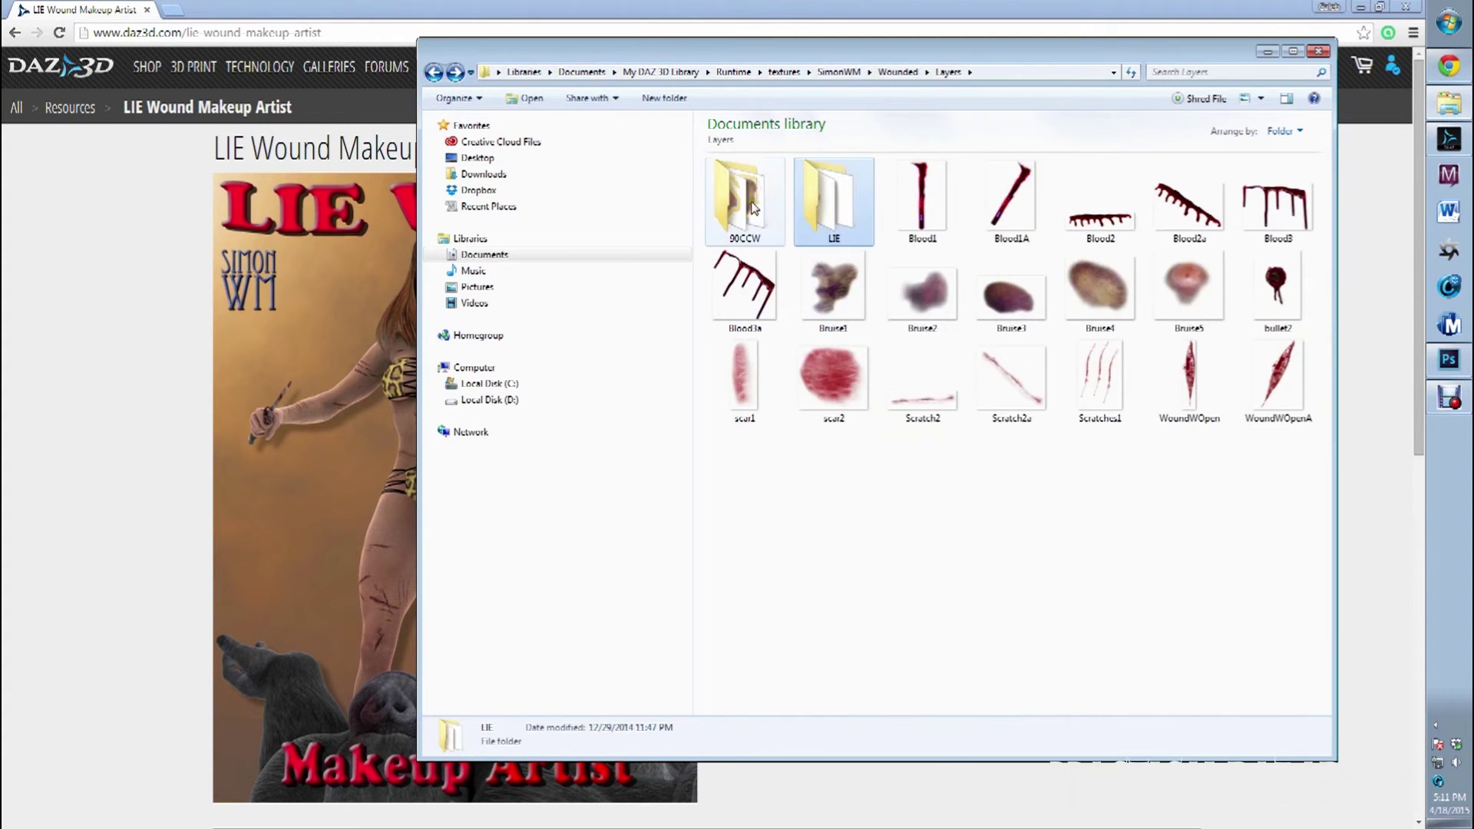
double_click(744, 199)
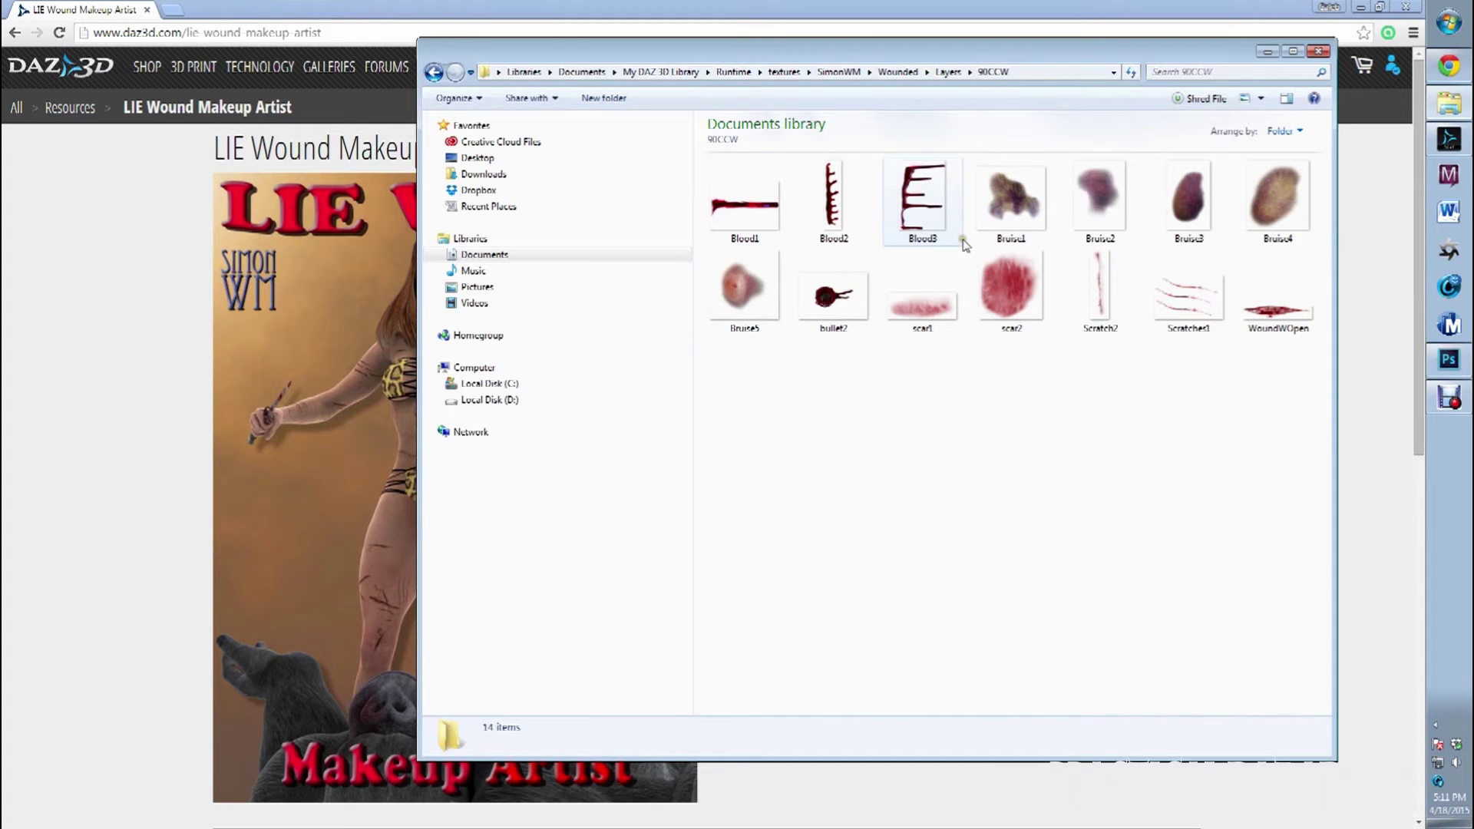
left_click(922, 310)
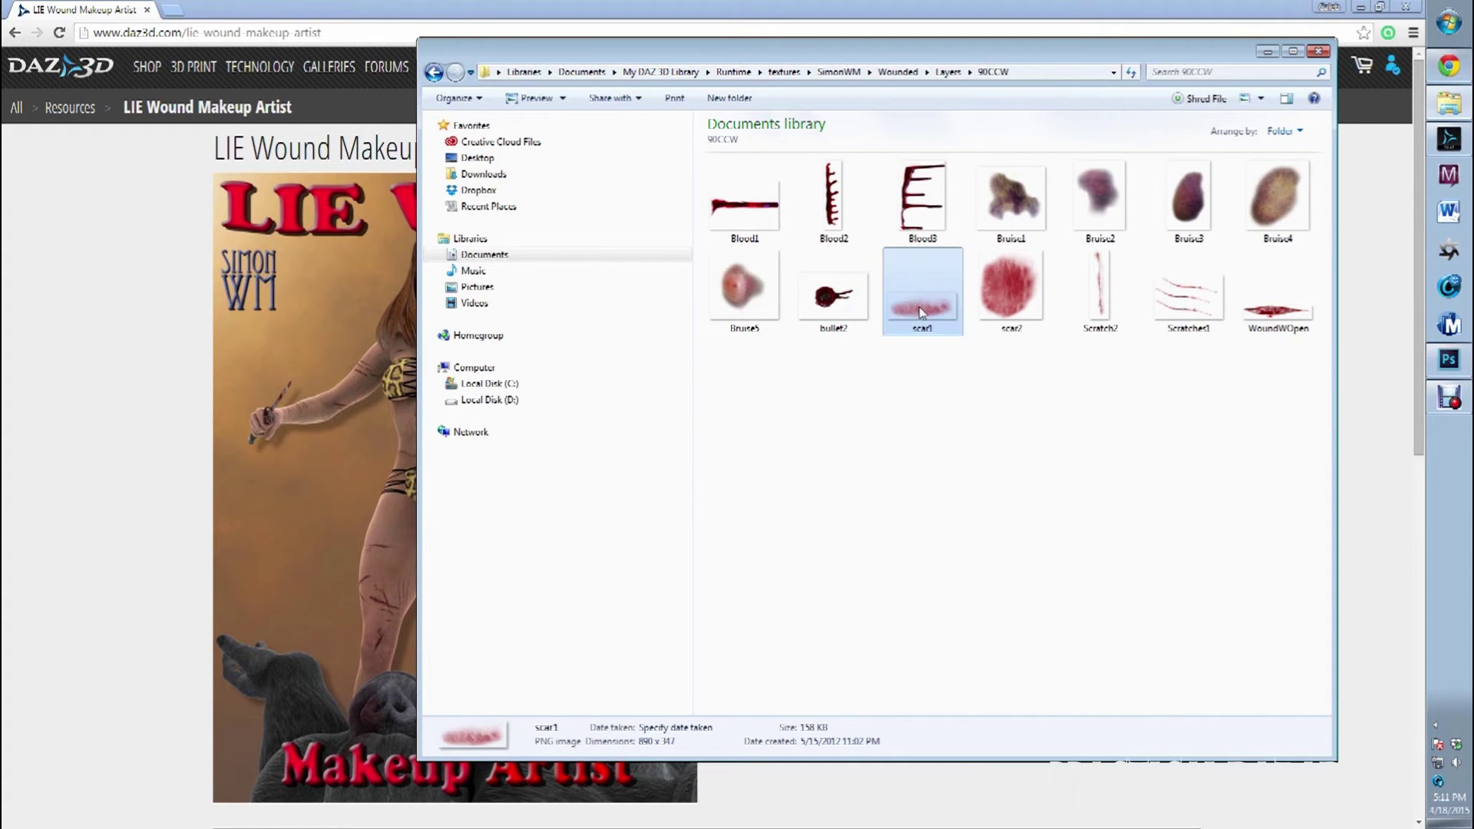
left_click(1449, 359)
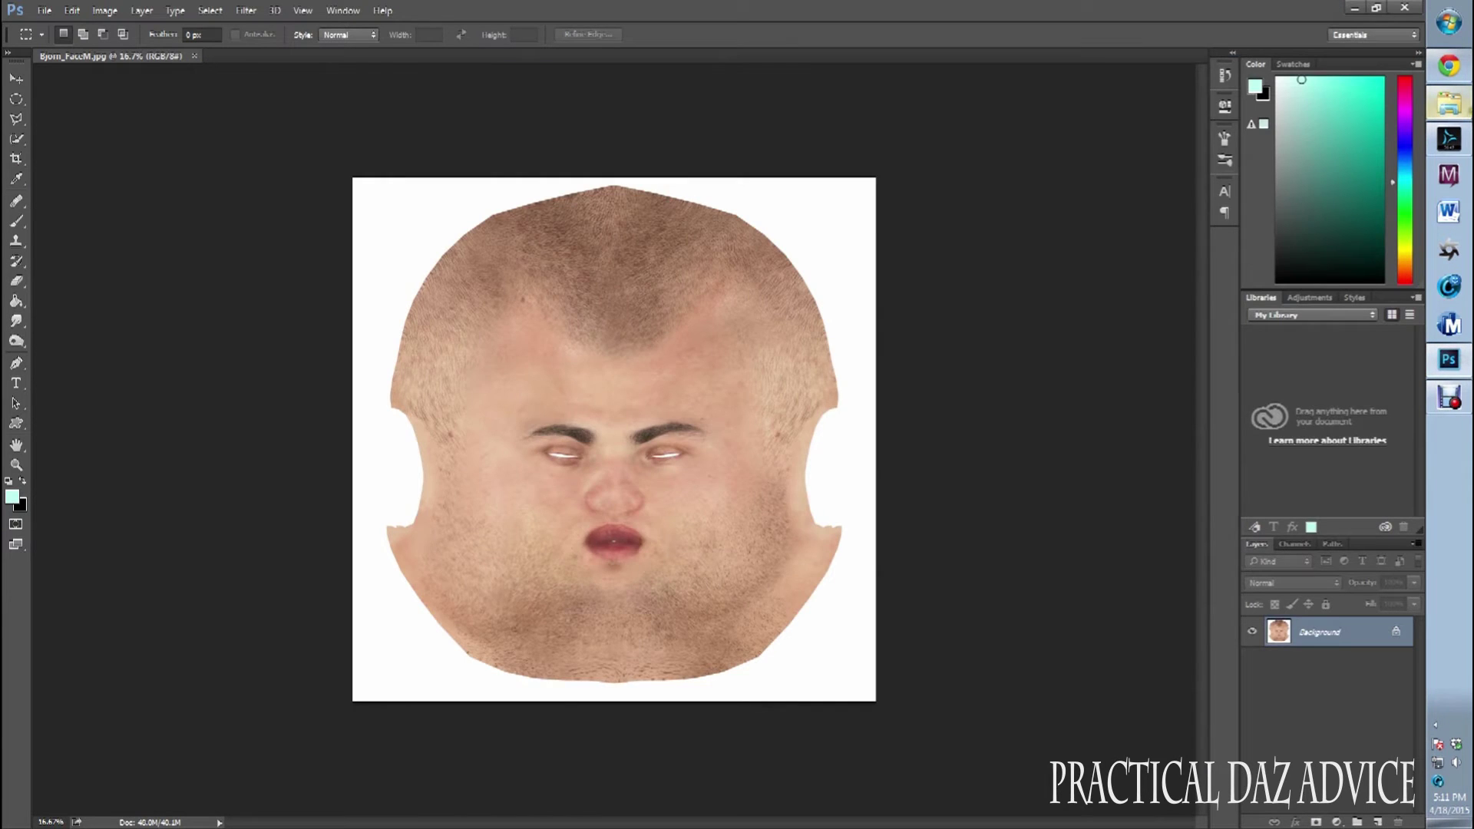
- Drag scar1 onto the face texture and rotate it diagonally across the right eye
left_click(1449, 104)
left_click_drag(930, 304, 615, 398)
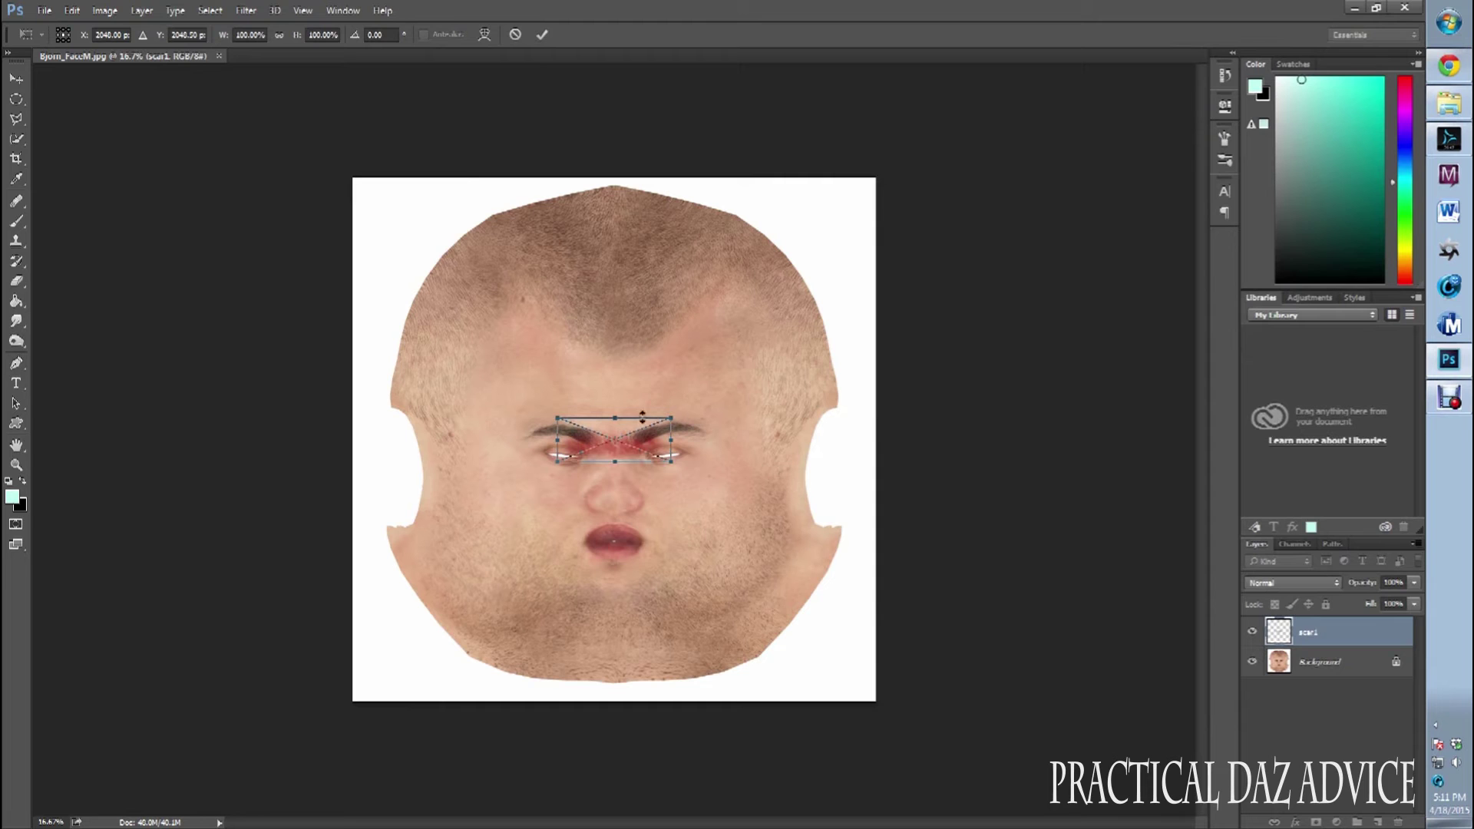
left_click_drag(682, 415, 639, 520)
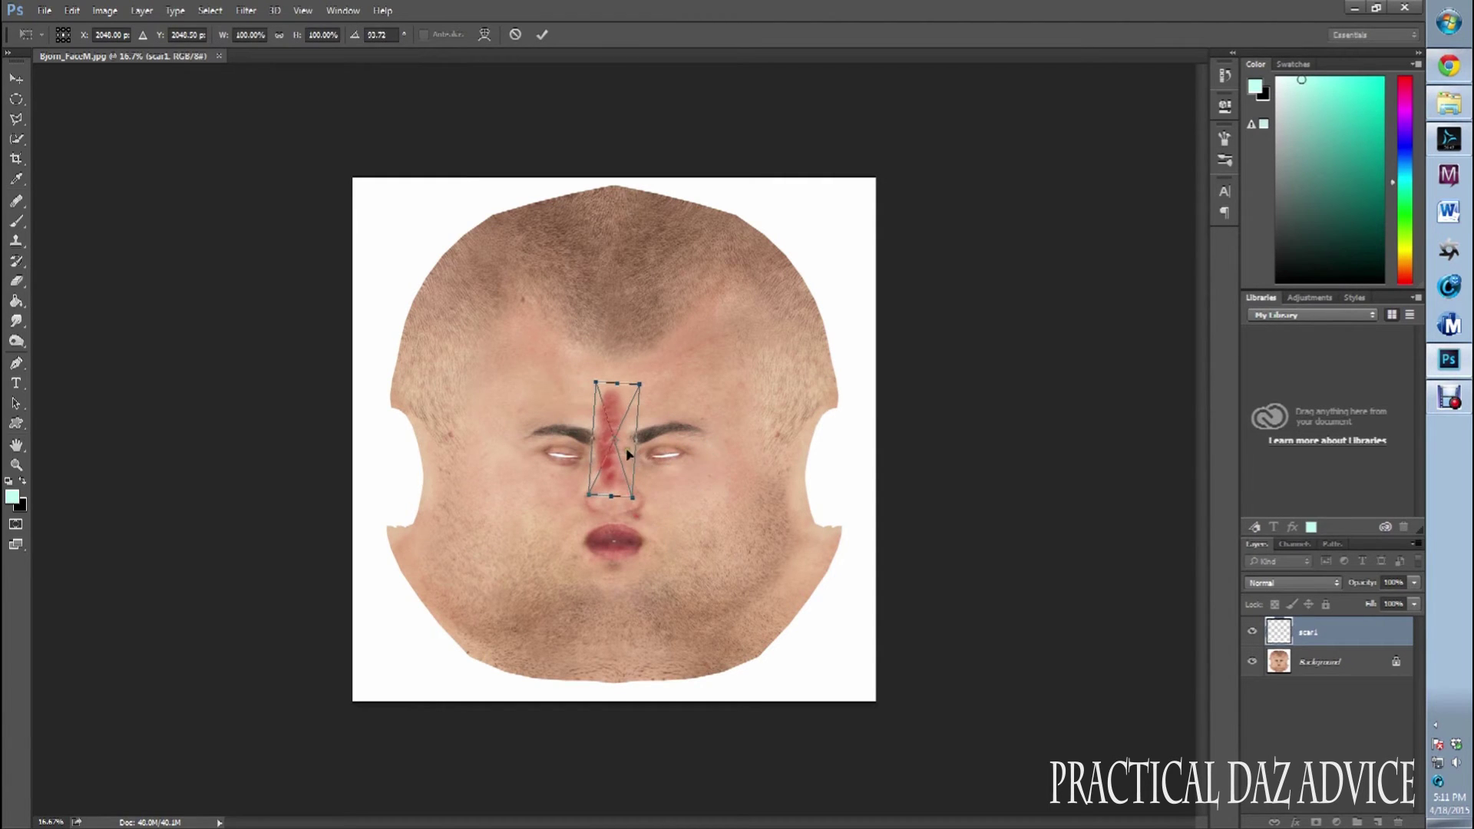
left_click_drag(650, 382, 573, 571)
left_click_drag(630, 463, 677, 475)
left_click_drag(680, 388, 664, 428)
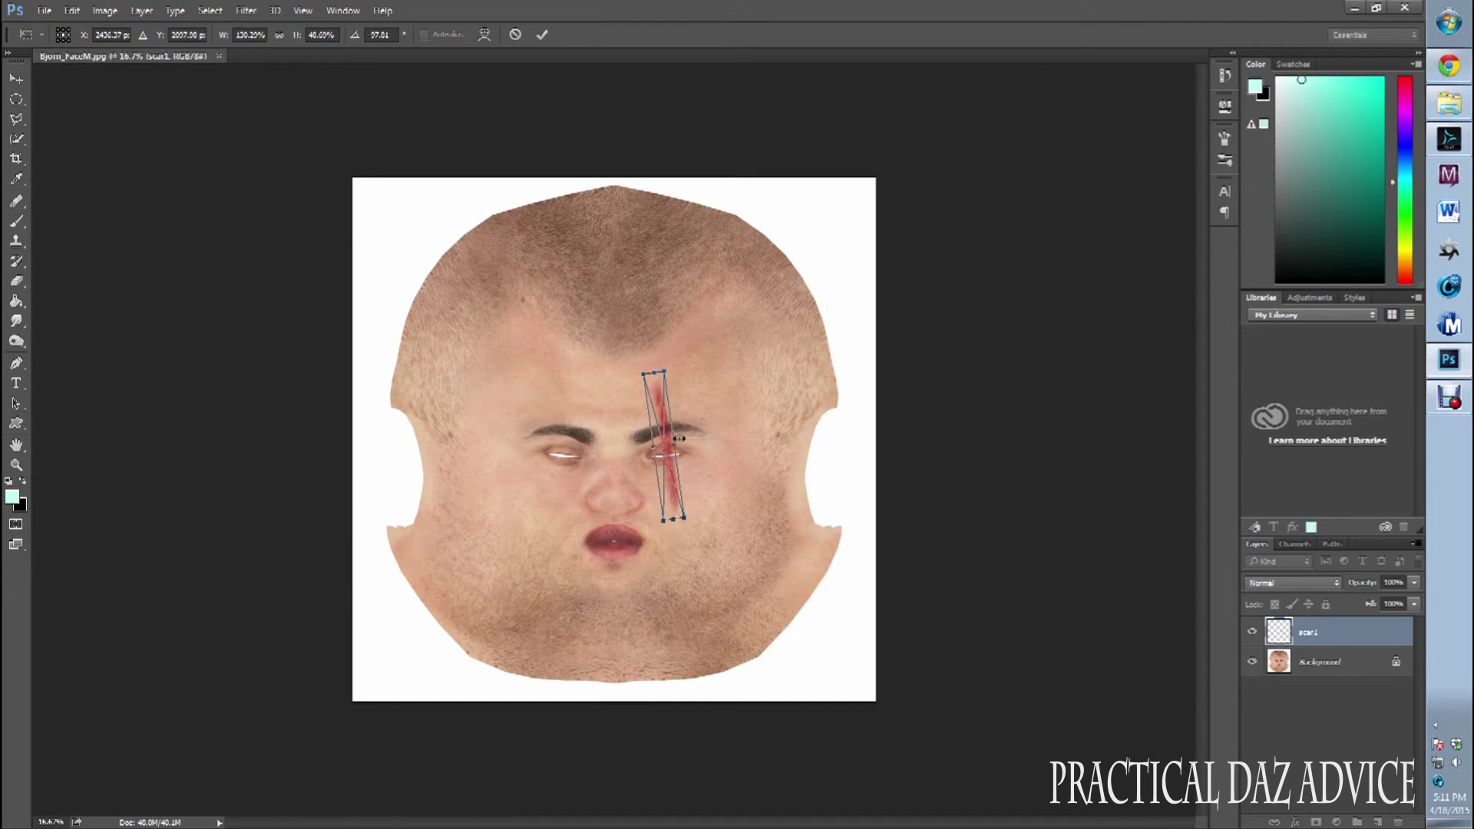
- Commit the scar, zoom in on the eyes, unlock Background into Layer 0 and duplicate it
key("Return")
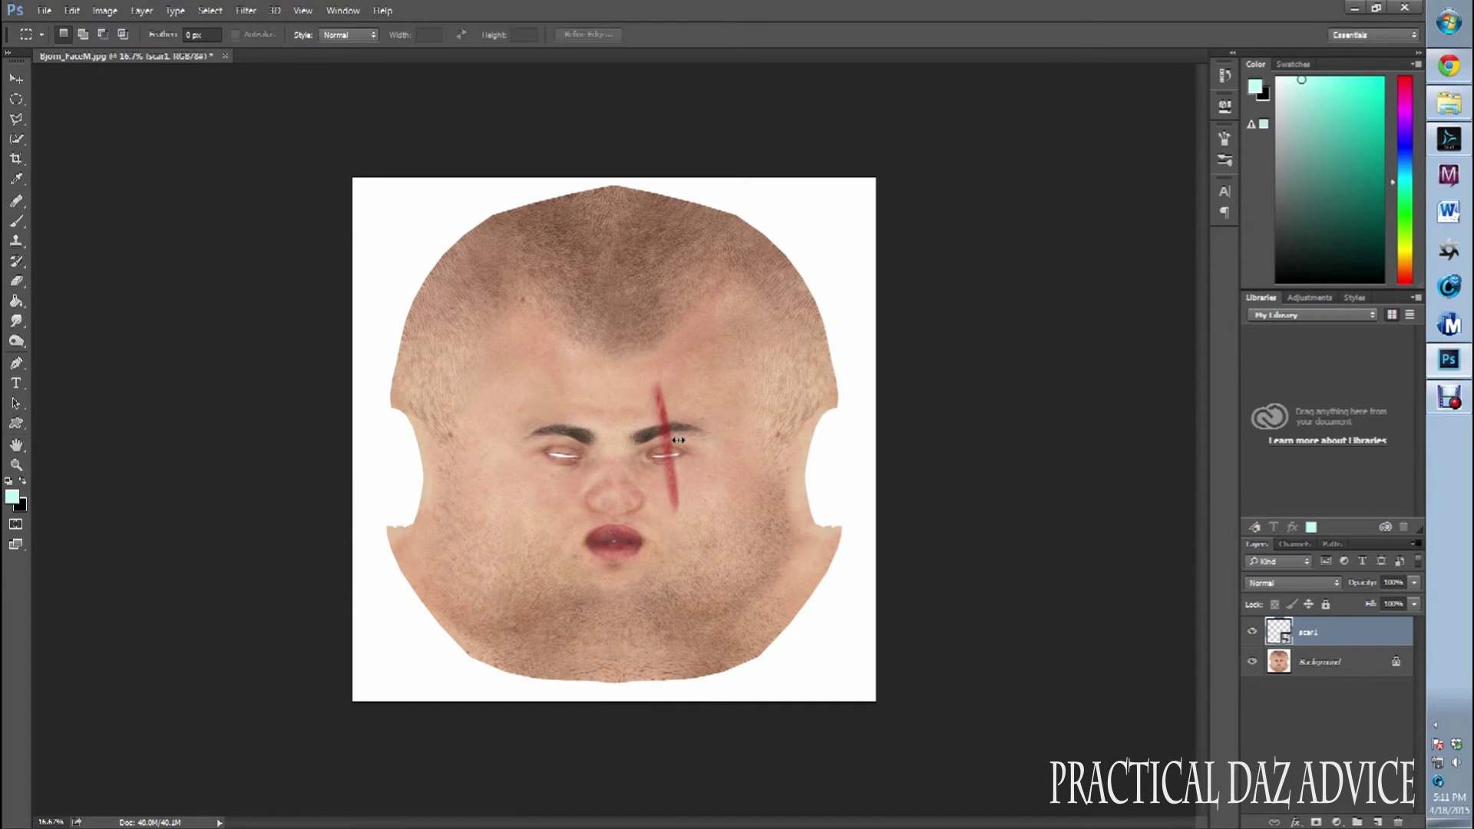
key("z")
left_click_drag(678, 440, 737, 578)
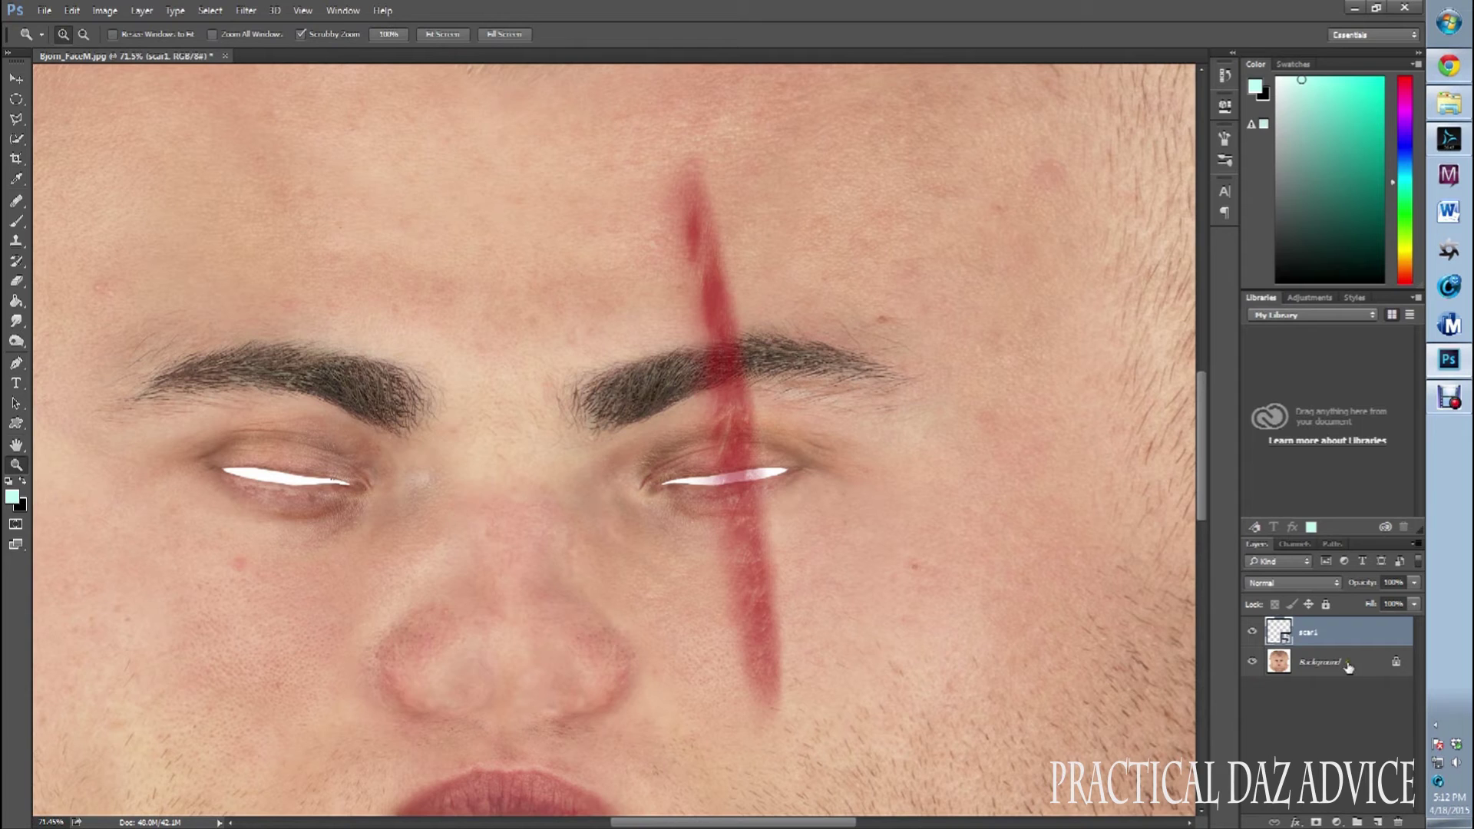
left_click(1361, 667)
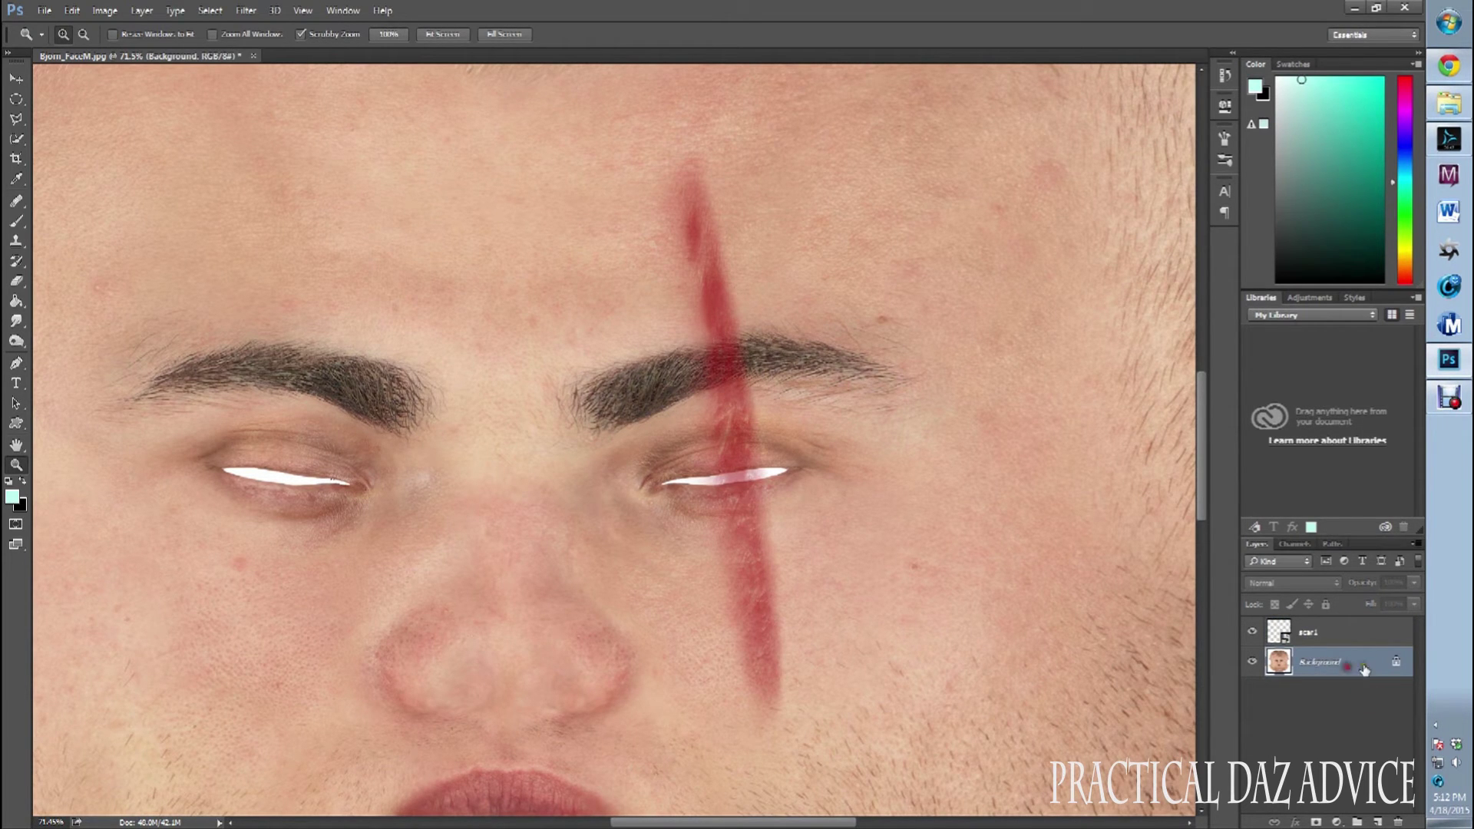
left_click(1396, 663)
key("ctrl+j")
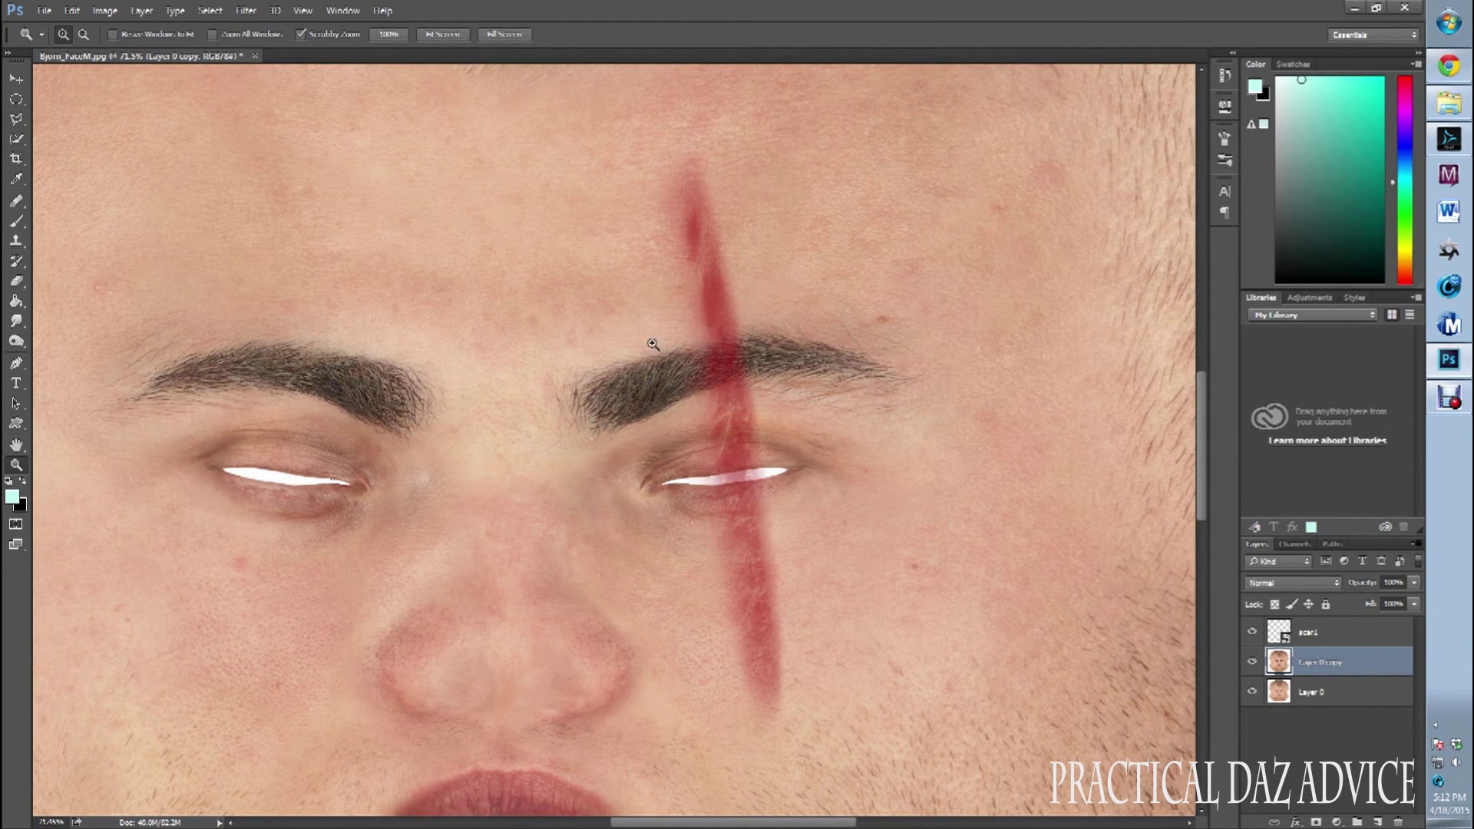
- Enlarge the Healing Brush slightly and blend the scar where it crosses the eyebrow
left_click(19, 202)
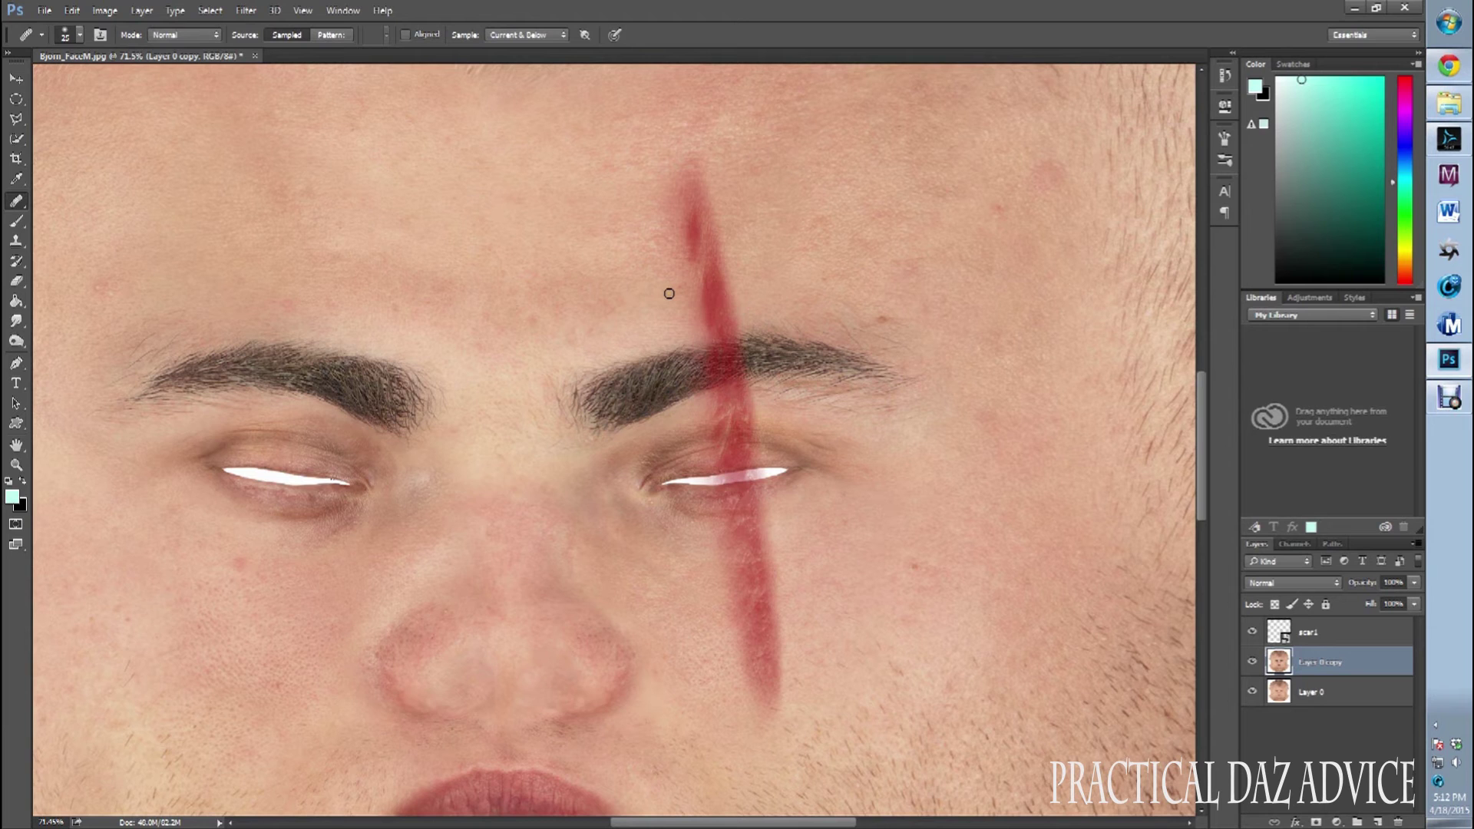
left_click(77, 34)
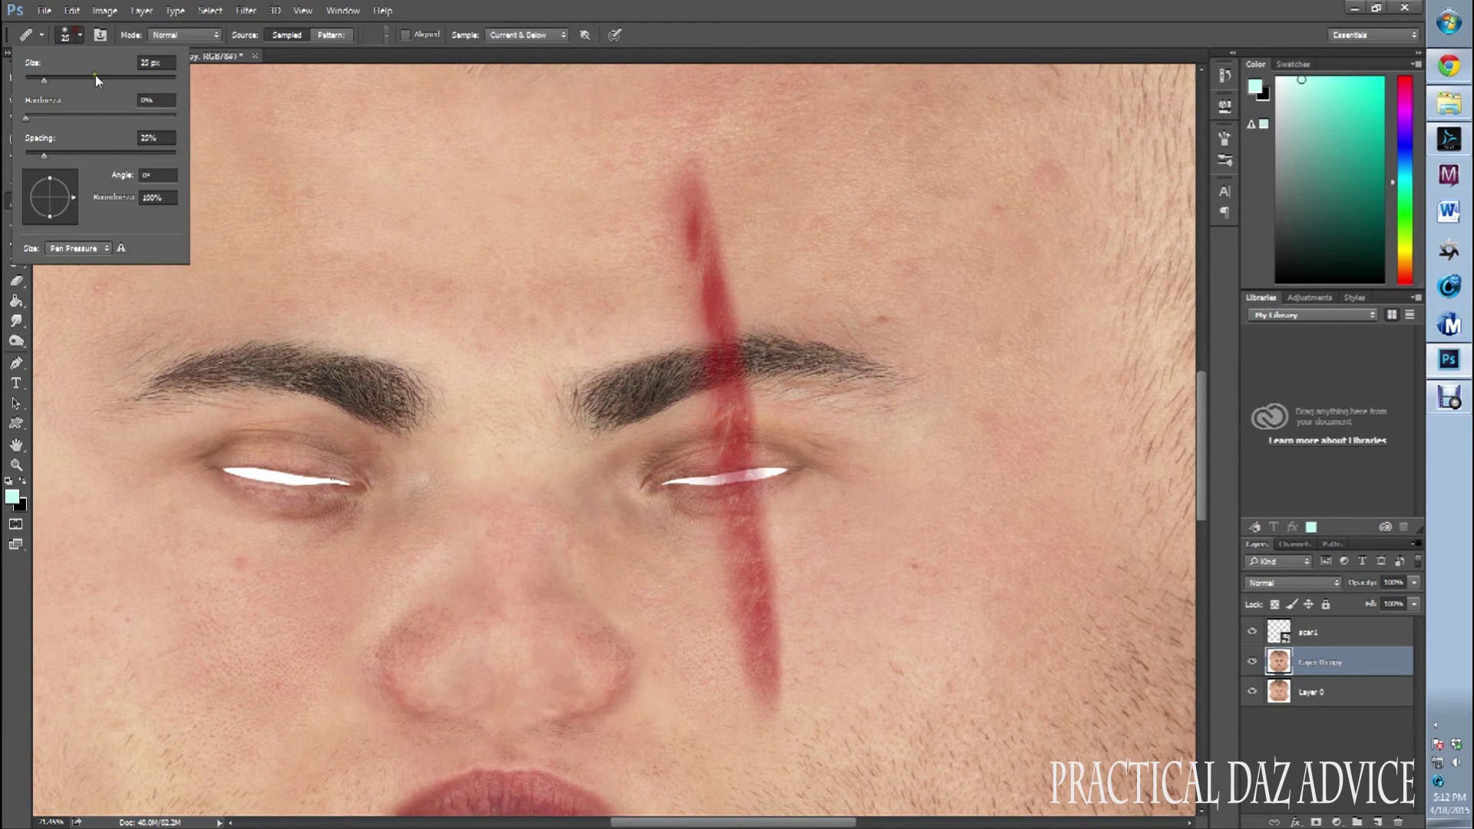
left_click_drag(44, 80, 53, 80)
left_click(619, 286)
left_click(699, 319)
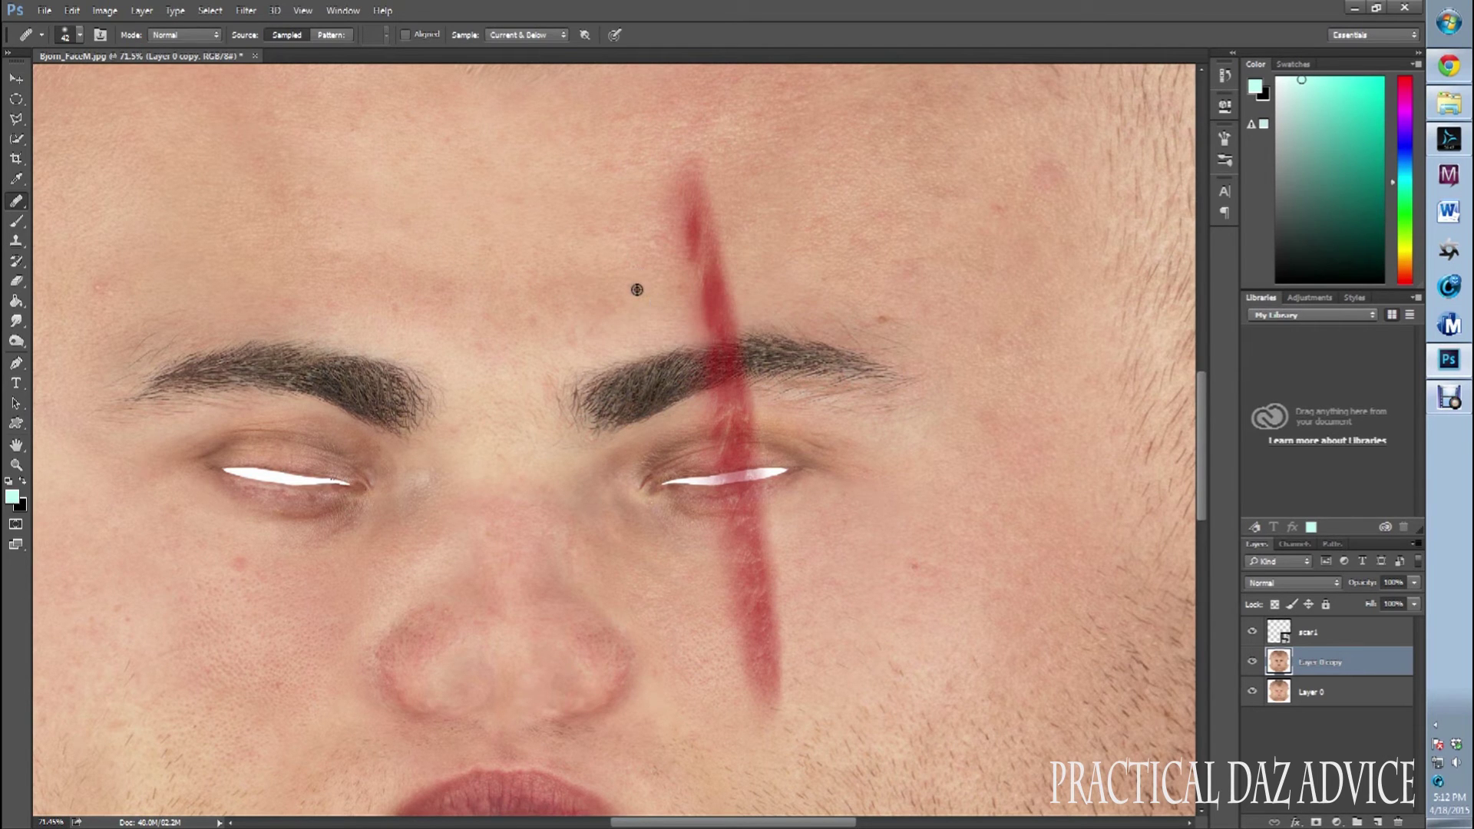
mouse_move(737, 356)
left_mouse_down()
mouse_move(710, 378)
mouse_move(727, 377)
mouse_move(729, 344)
mouse_move(715, 380)
mouse_move(711, 349)
mouse_move(753, 362)
mouse_move(811, 342)
mouse_move(771, 330)
mouse_move(727, 345)
mouse_move(723, 373)
mouse_move(722, 346)
mouse_move(727, 430)
mouse_move(715, 352)
mouse_move(719, 379)
mouse_move(729, 341)
mouse_move(731, 390)
mouse_move(718, 355)
left_mouse_up()
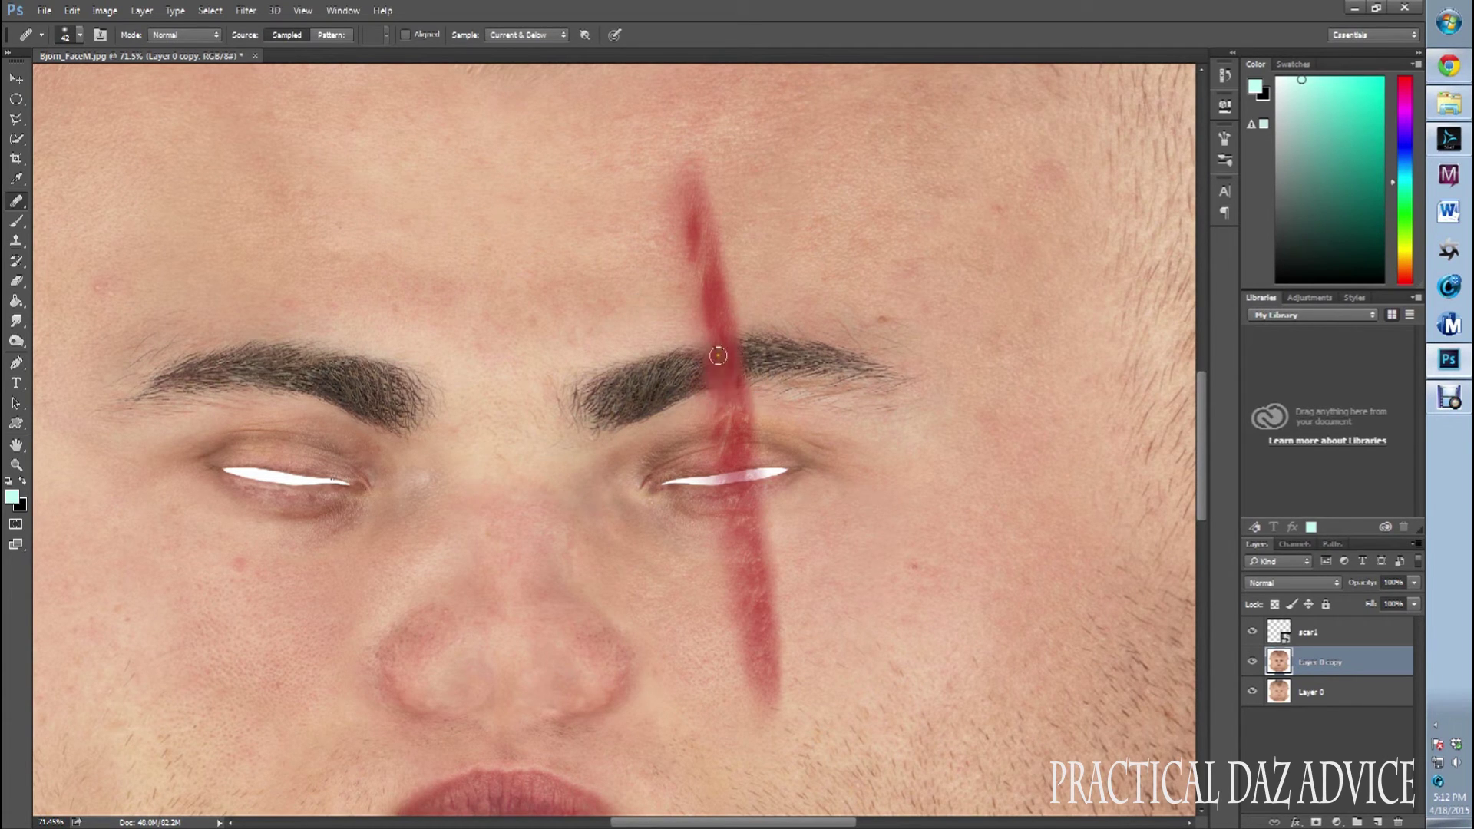
- Clone and heal forehead skin over the scar at the brow, then zoom out to the whole face
left_click(15, 240)
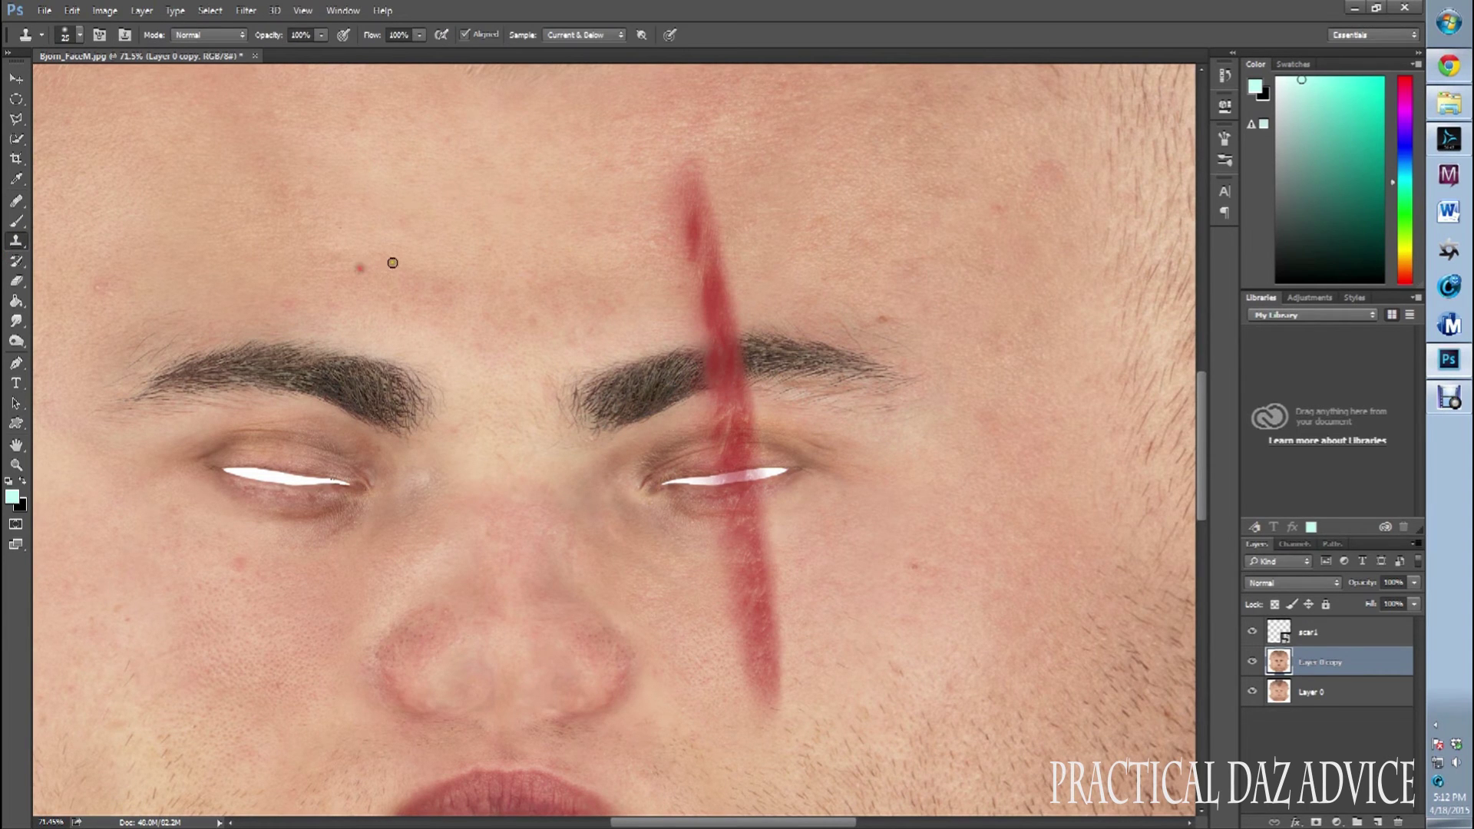
left_click(487, 274, "alt")
left_click_drag(728, 353, 725, 380)
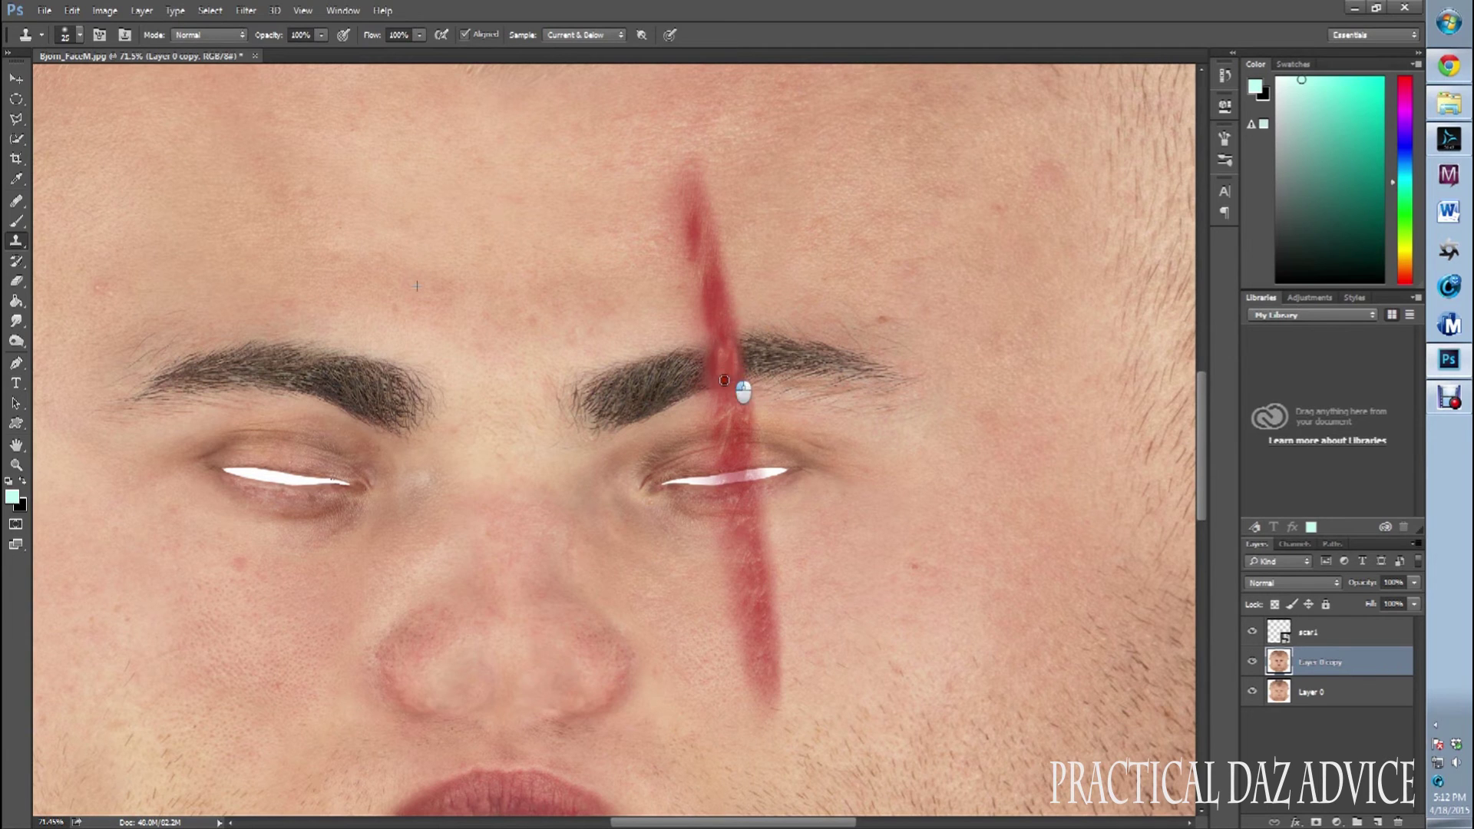
left_click(16, 201)
key("super")
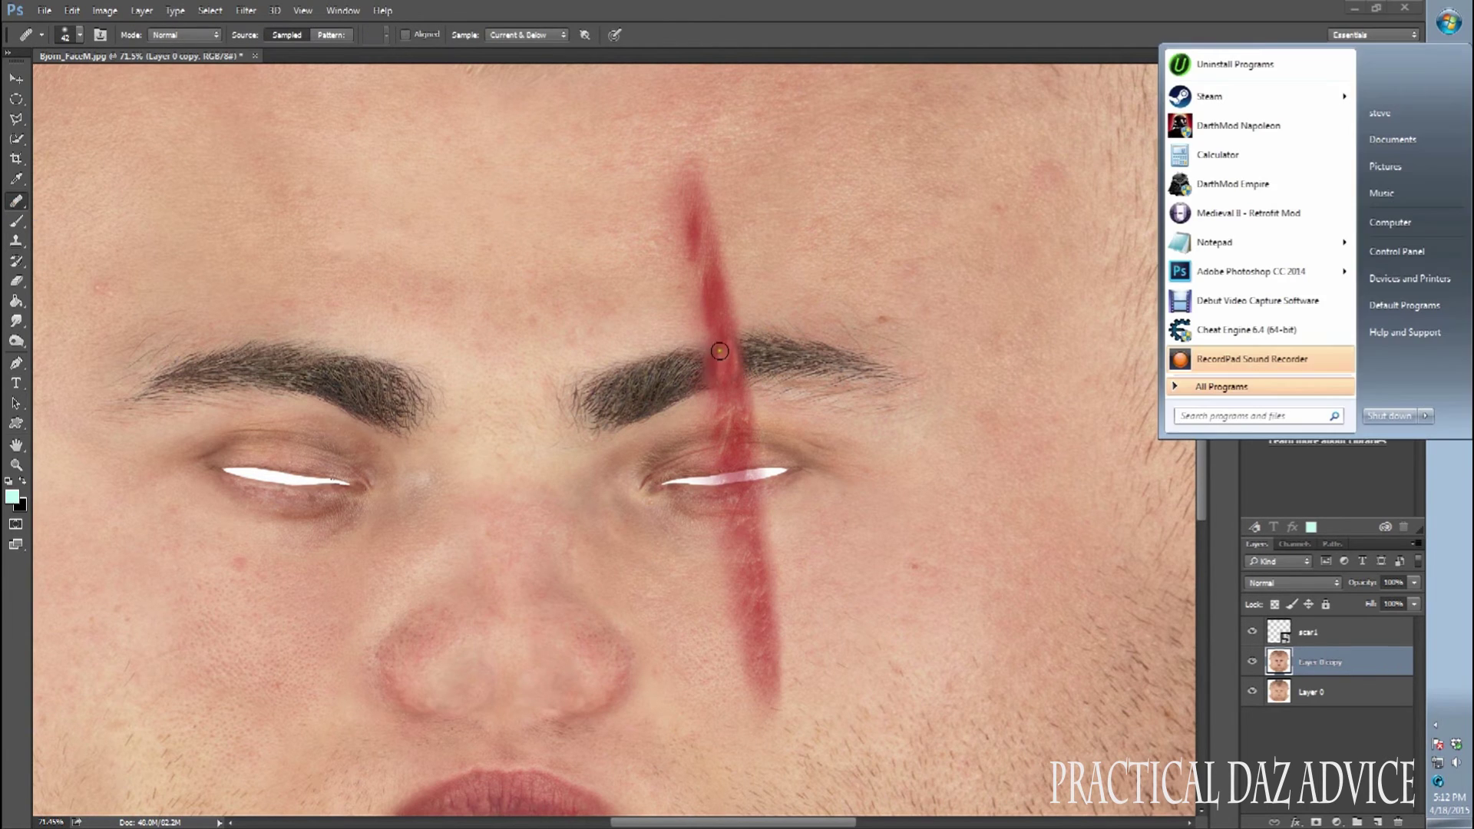
key("super")
left_click(589, 286, "alt")
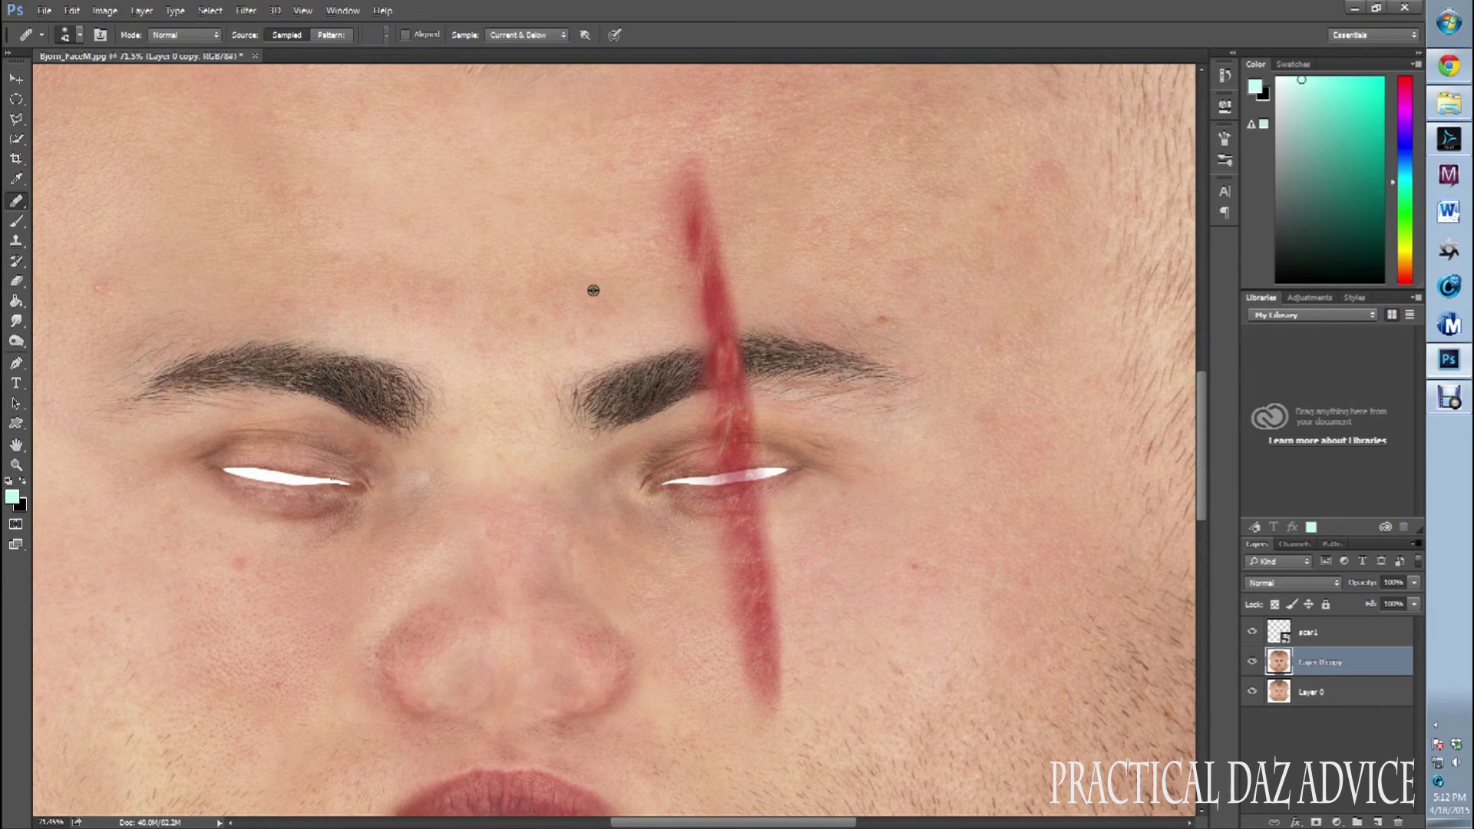
mouse_move(729, 343)
left_mouse_down()
mouse_move(720, 359)
mouse_move(730, 352)
left_mouse_up()
key("z")
left_click_drag(861, 379, 771, 356)
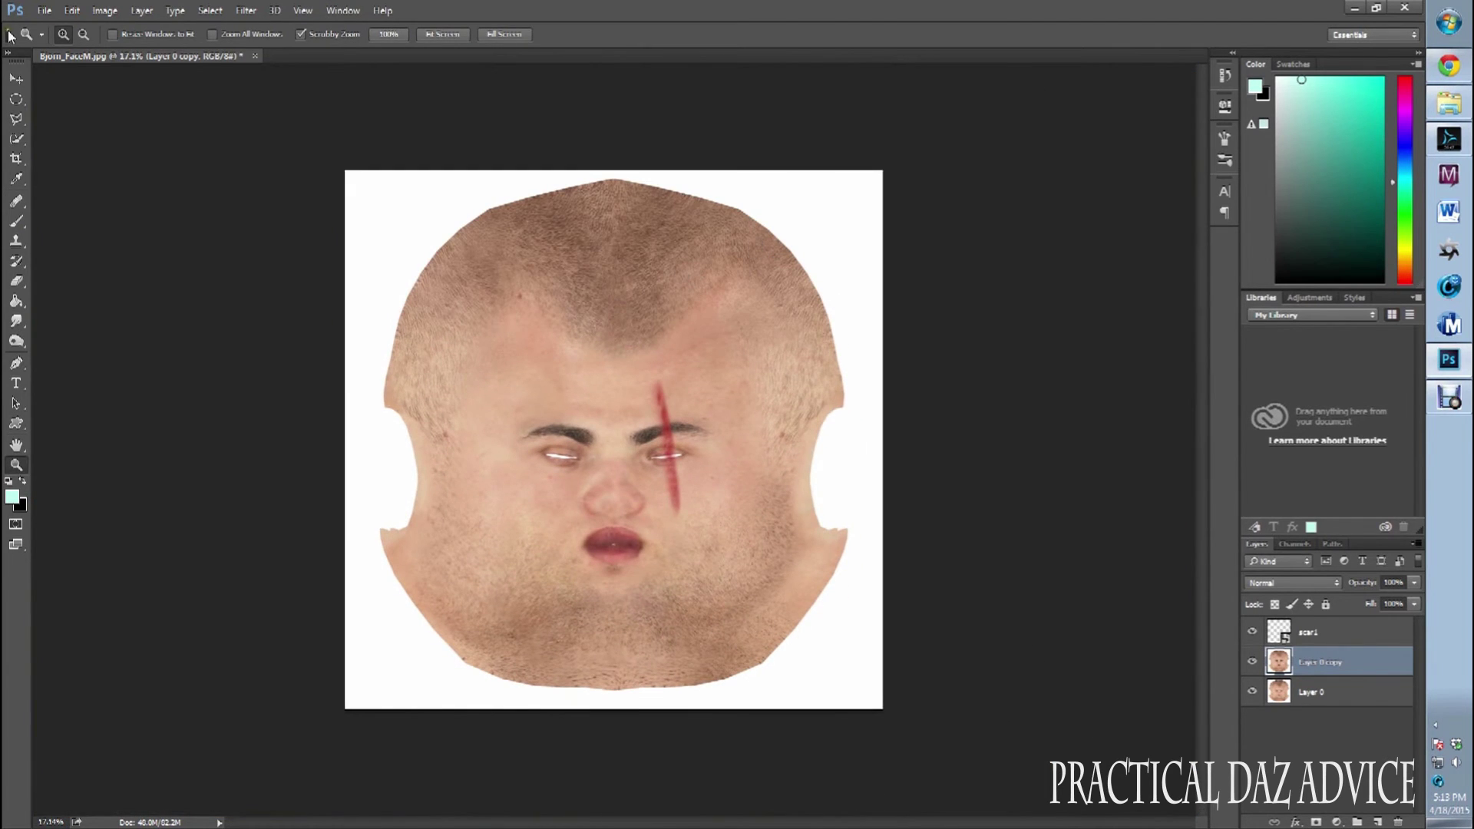
- Save the texture as maximum-quality JPEG Bjorn_FaceM_Scar_Eye, then minimize Photoshop
left_click(44, 11)
left_click(73, 180)
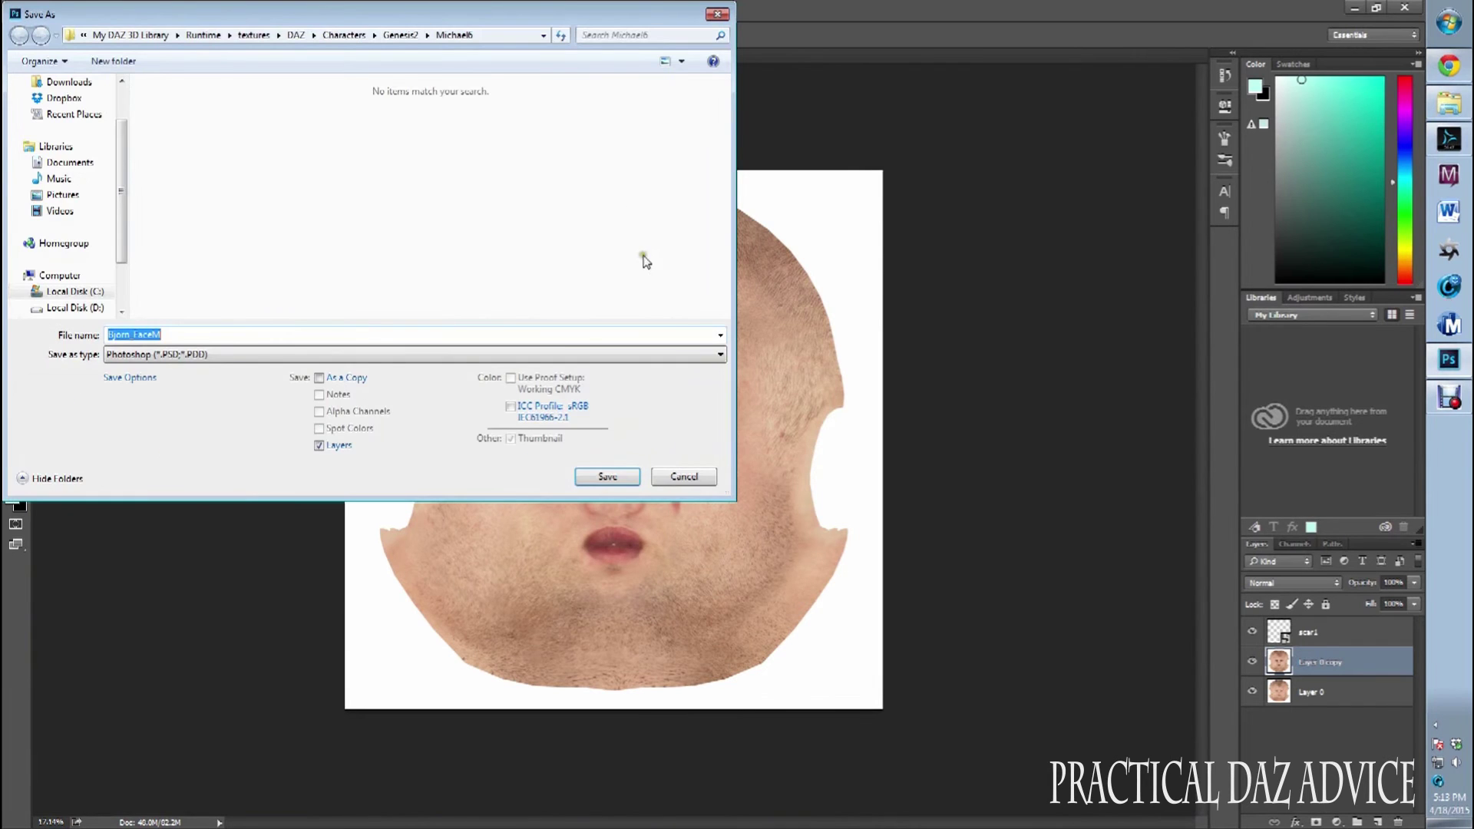
left_click(243, 358)
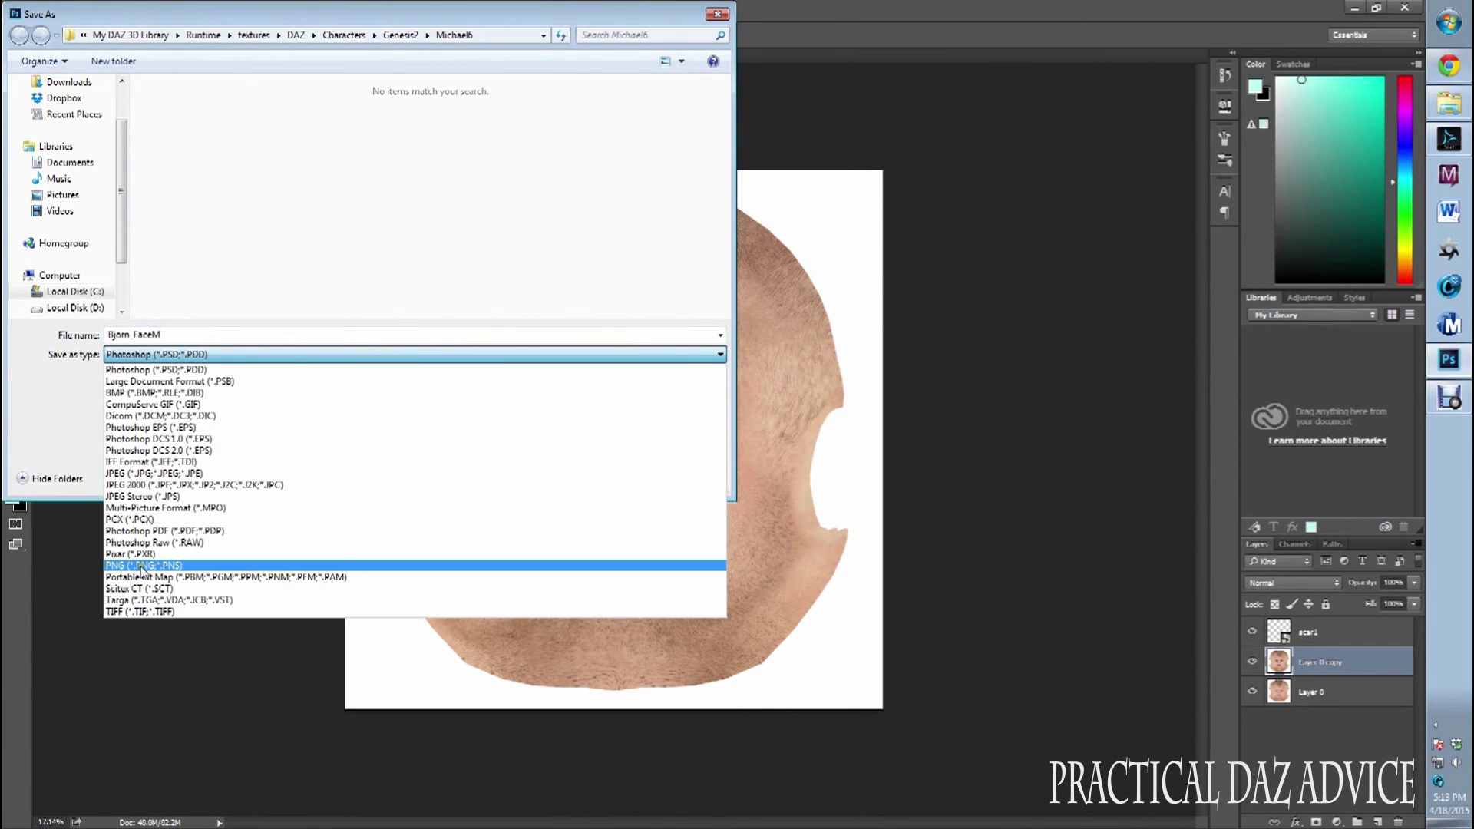
left_click(173, 477)
left_click(170, 334)
left_click(170, 335)
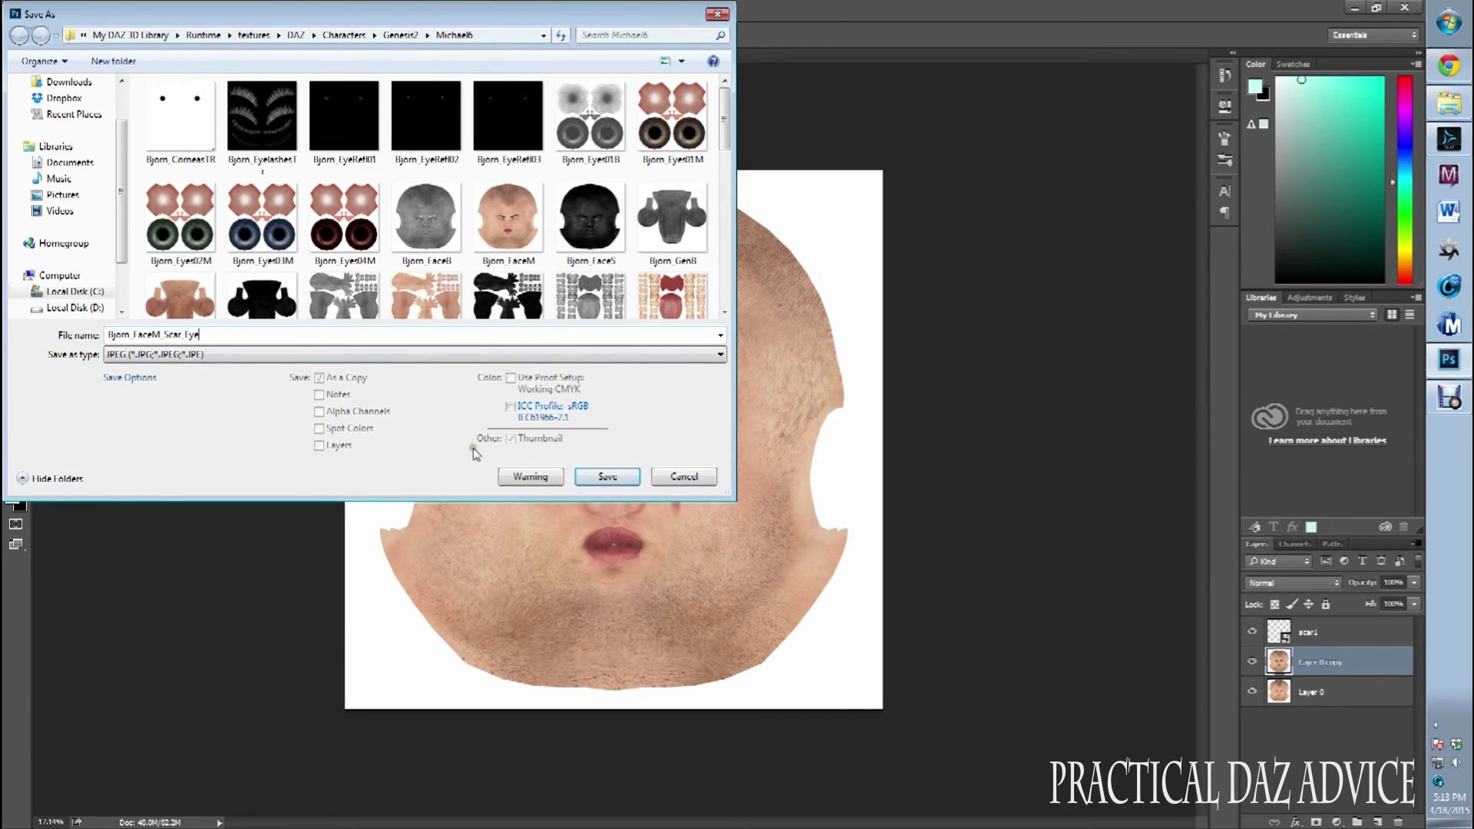
left_click(607, 477)
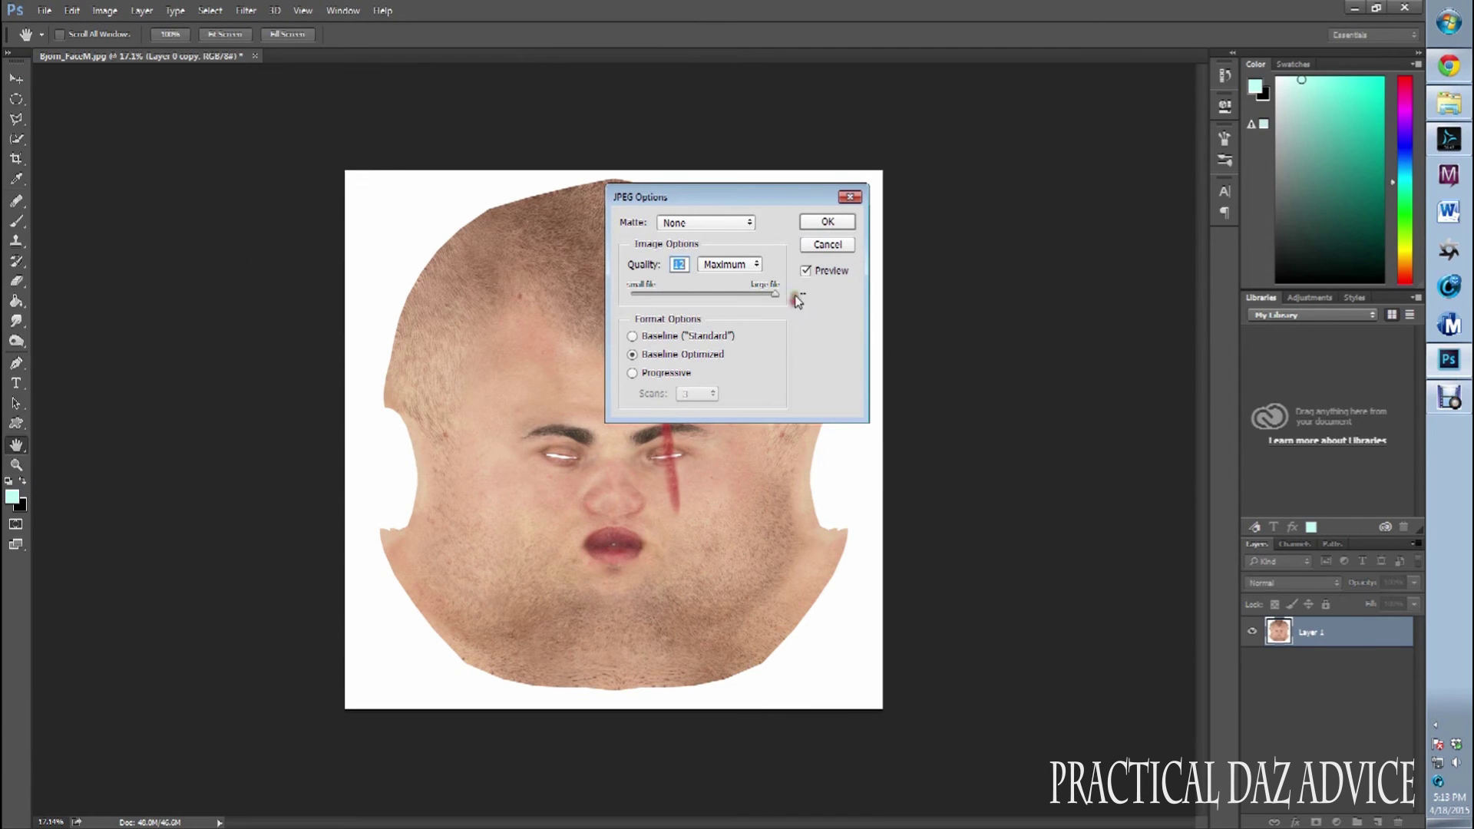
left_click(829, 223)
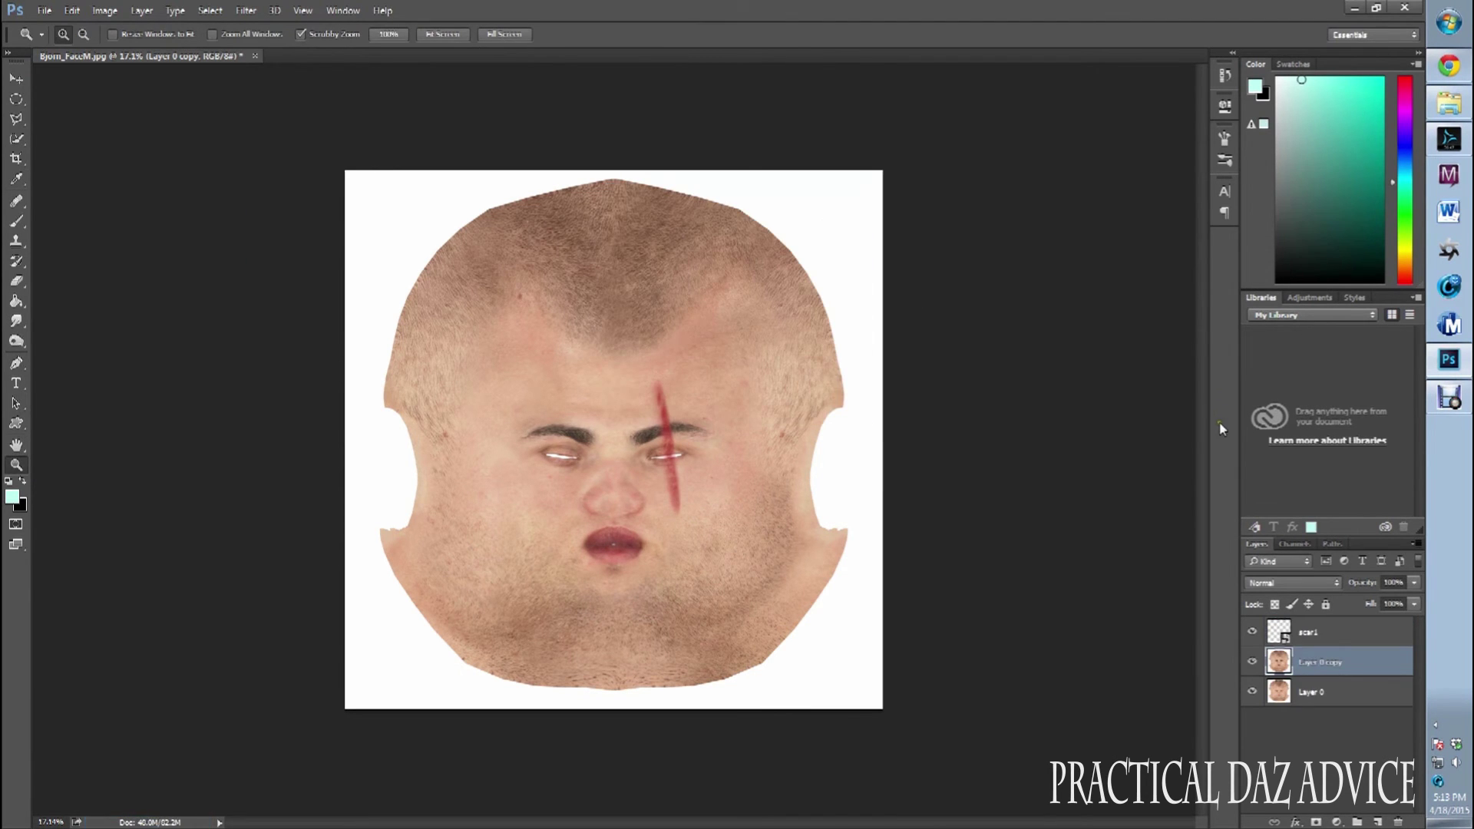
left_click(1355, 8)
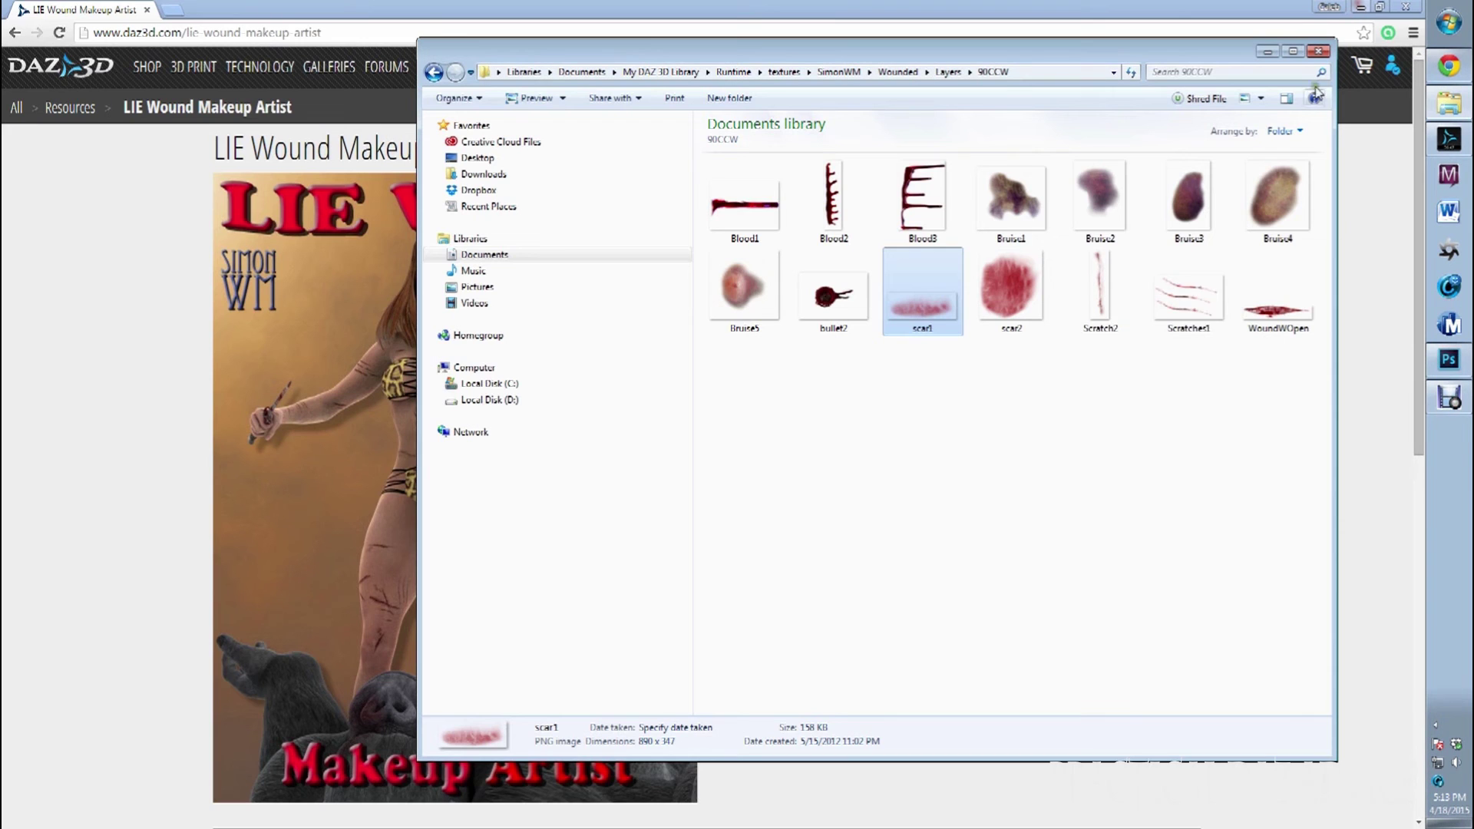
- Set Michael 6's Face diffuse colour map to Bjorn_FaceM_Scar_Eye and inspect the scarred face
left_click(1267, 51)
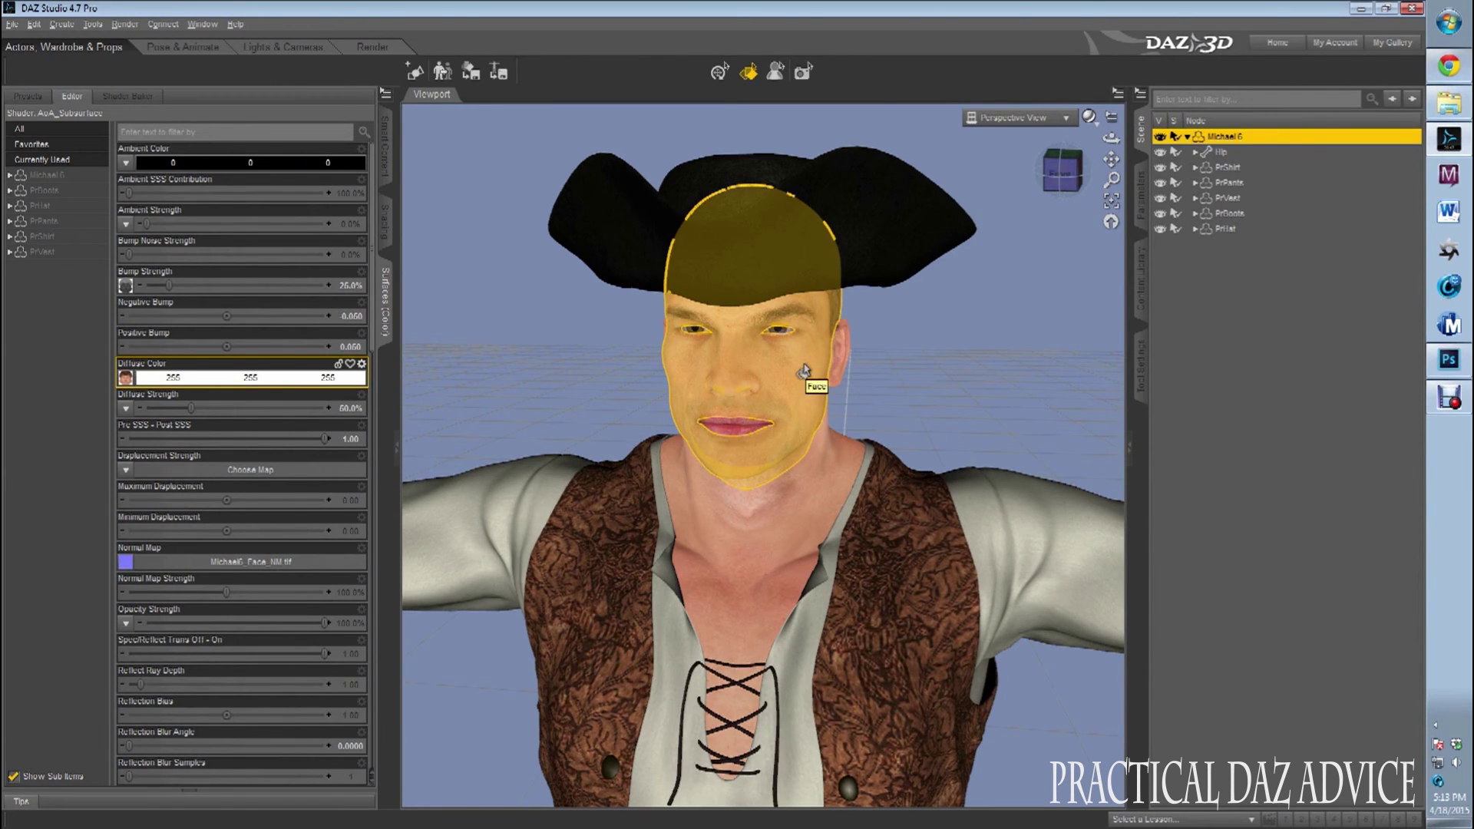
left_click(804, 371)
left_click(125, 377)
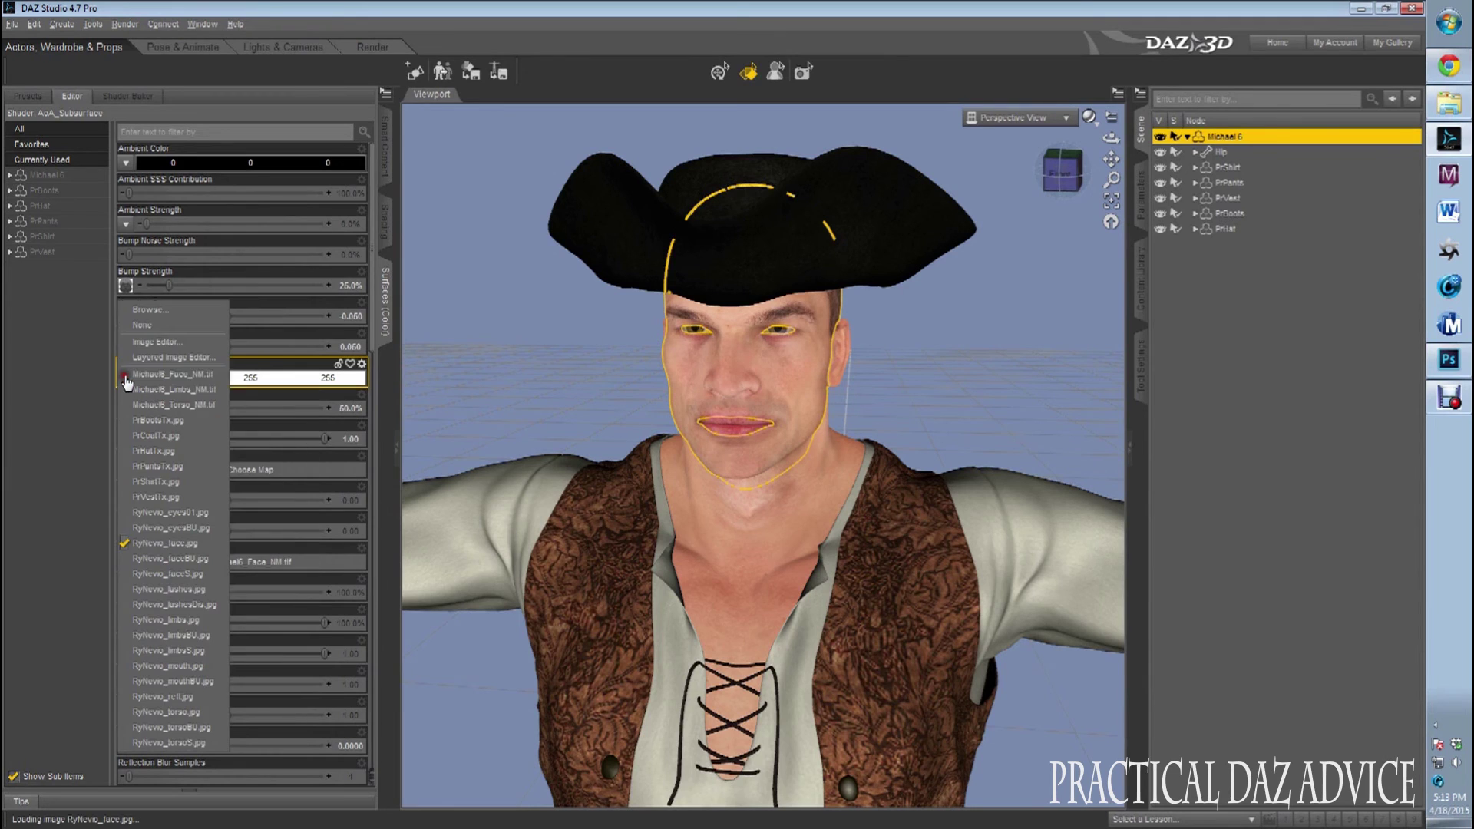
left_click(152, 310)
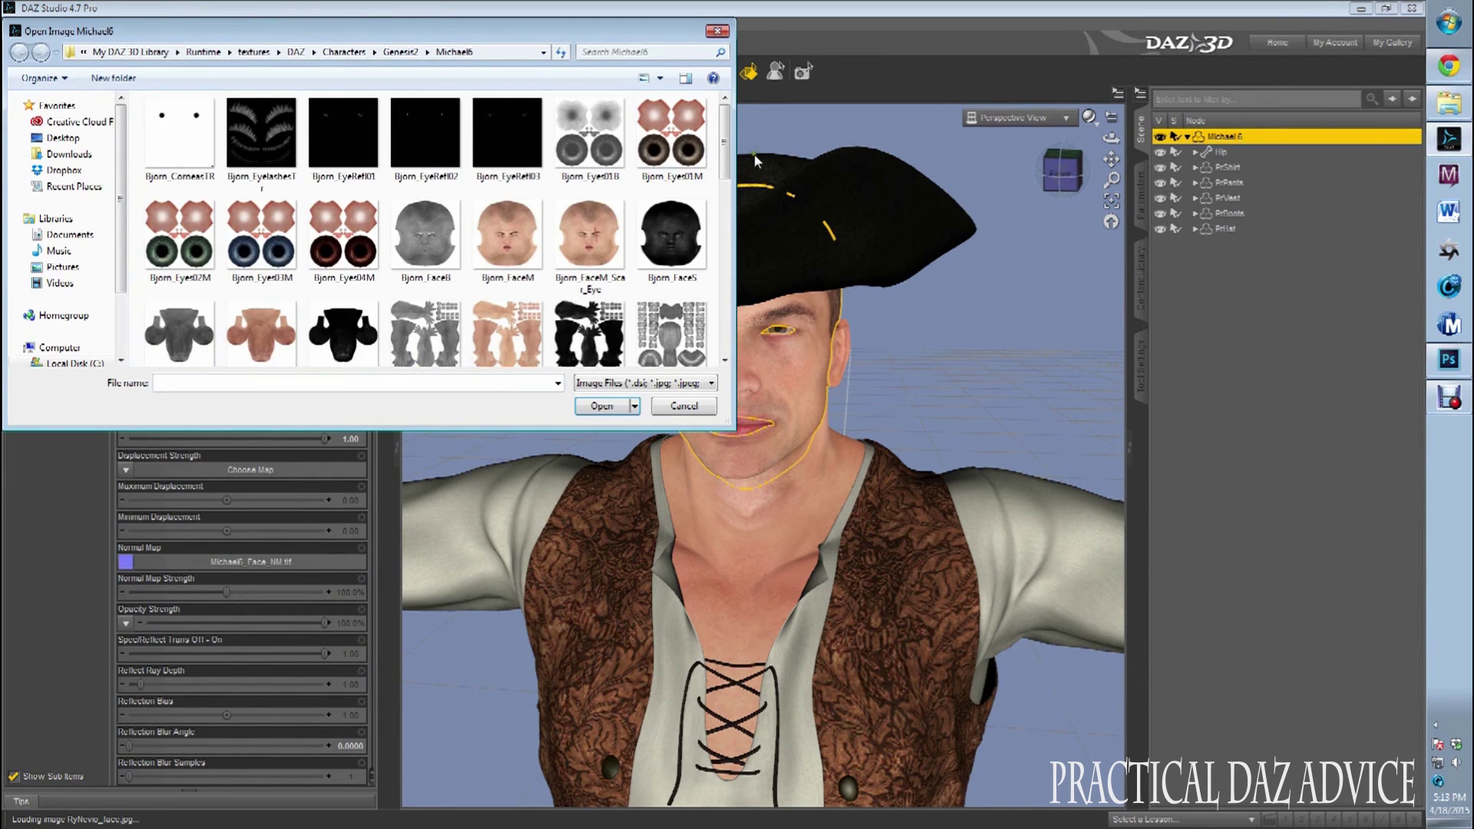
left_click(593, 247)
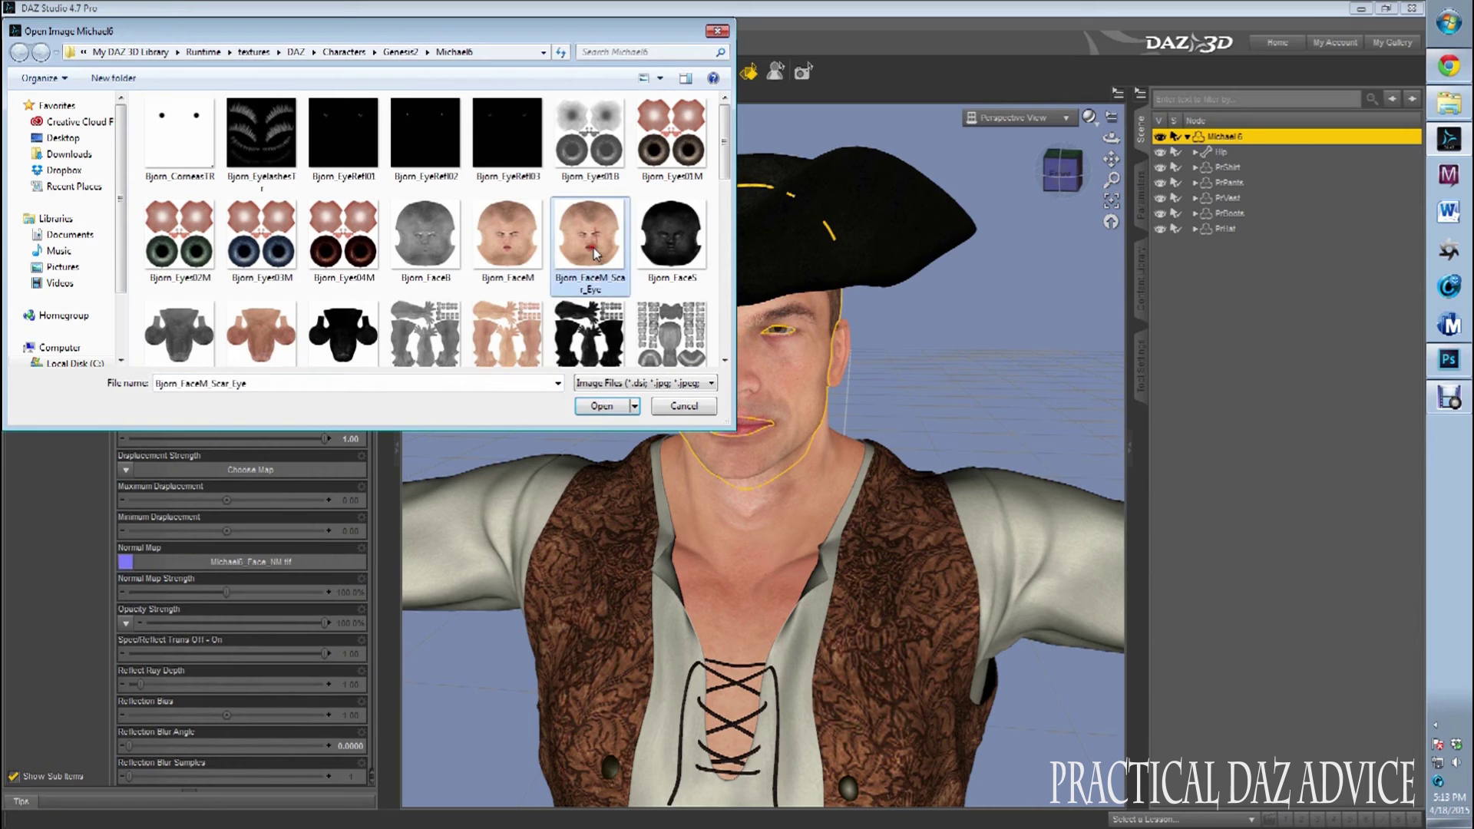
left_click(601, 406)
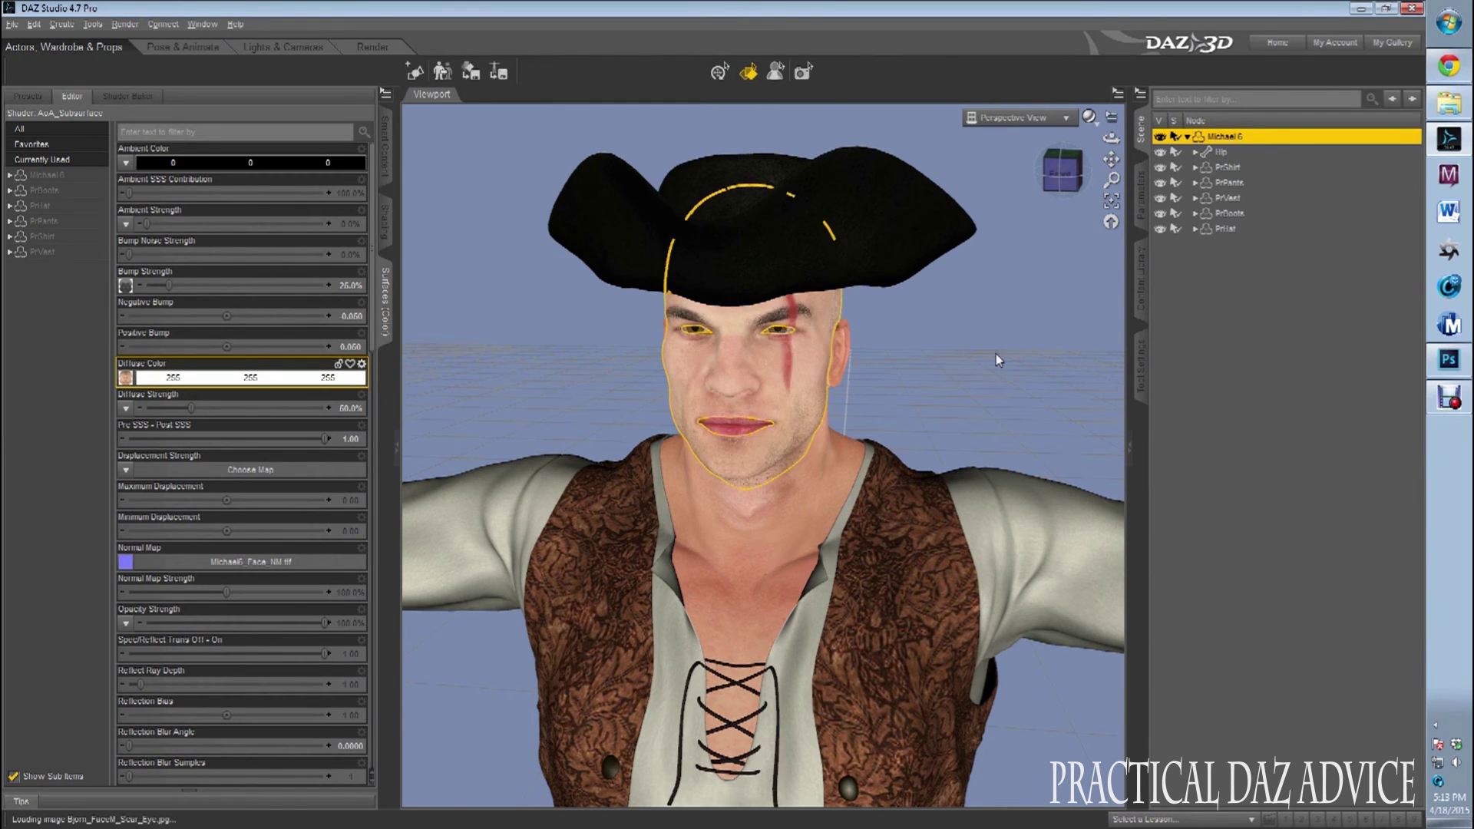
mouse_move(1077, 198)
left_mouse_down()
mouse_move(1036, 201)
mouse_move(1062, 194)
left_mouse_up()
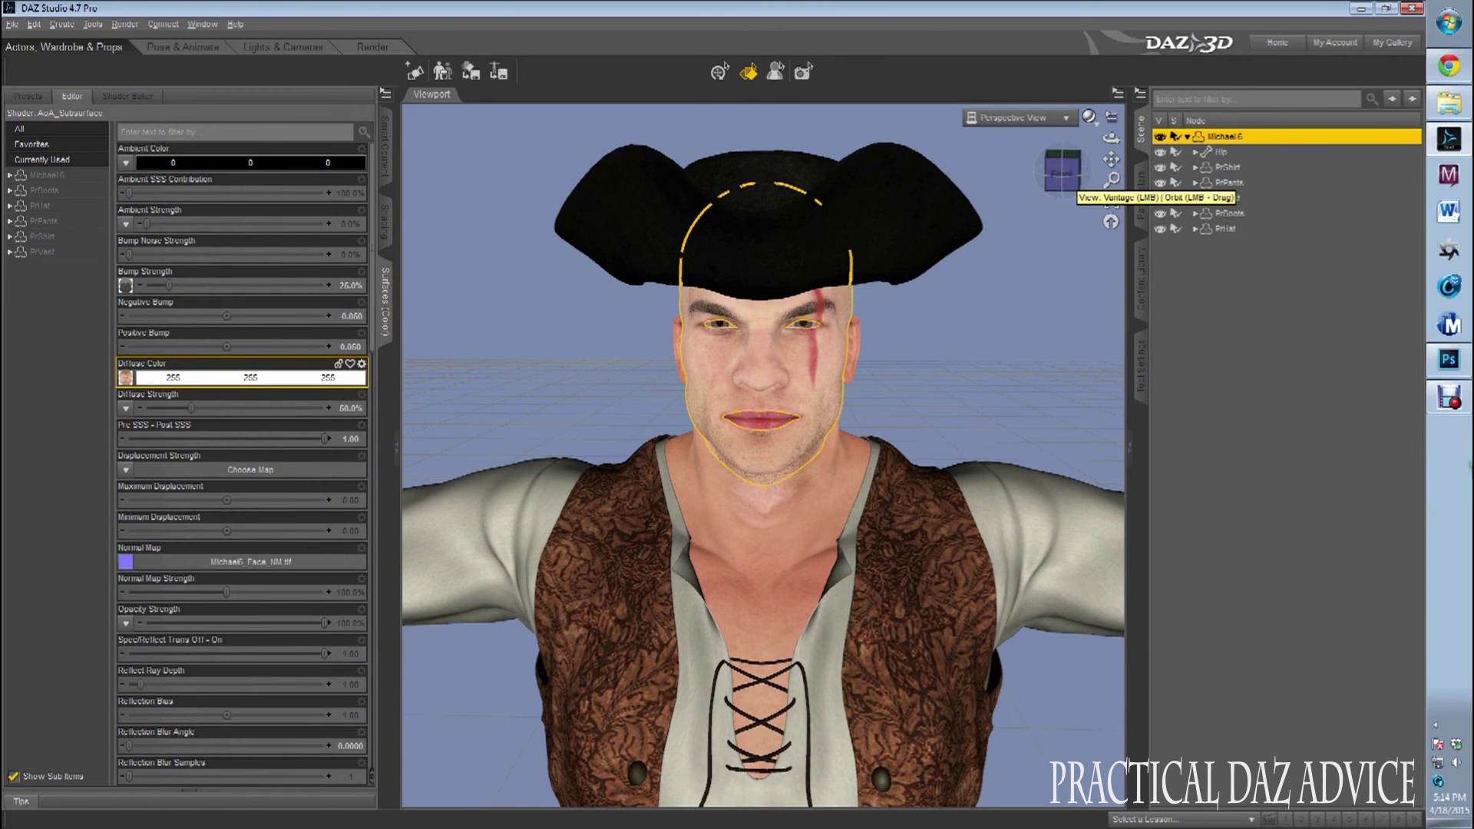
left_click(1449, 359)
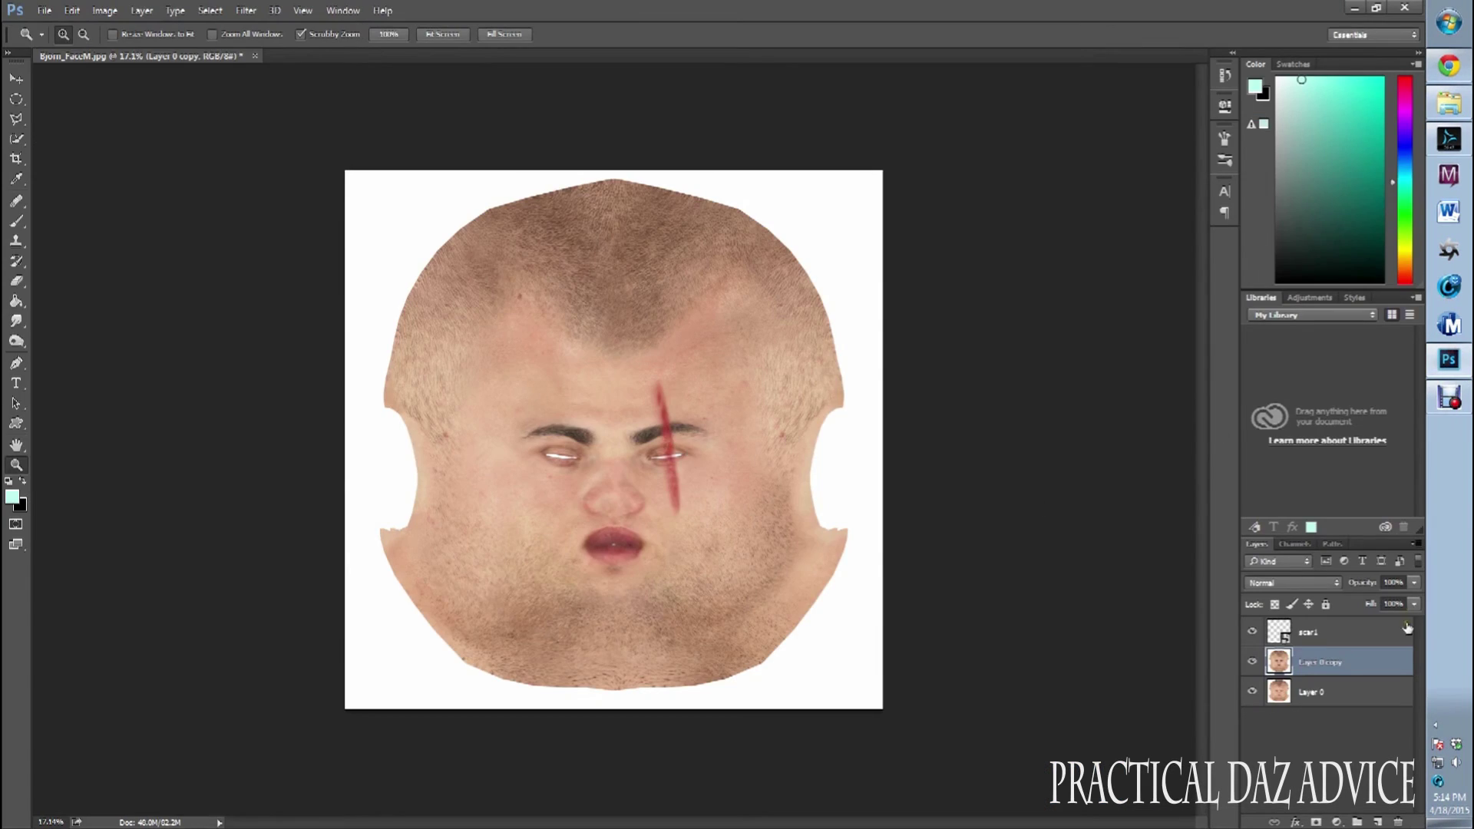
- Nudge the scar1 layer's red slash slightly downward over the right brow and eye
left_click(1355, 634)
left_click(17, 77)
left_click_drag(658, 399, 643, 418)
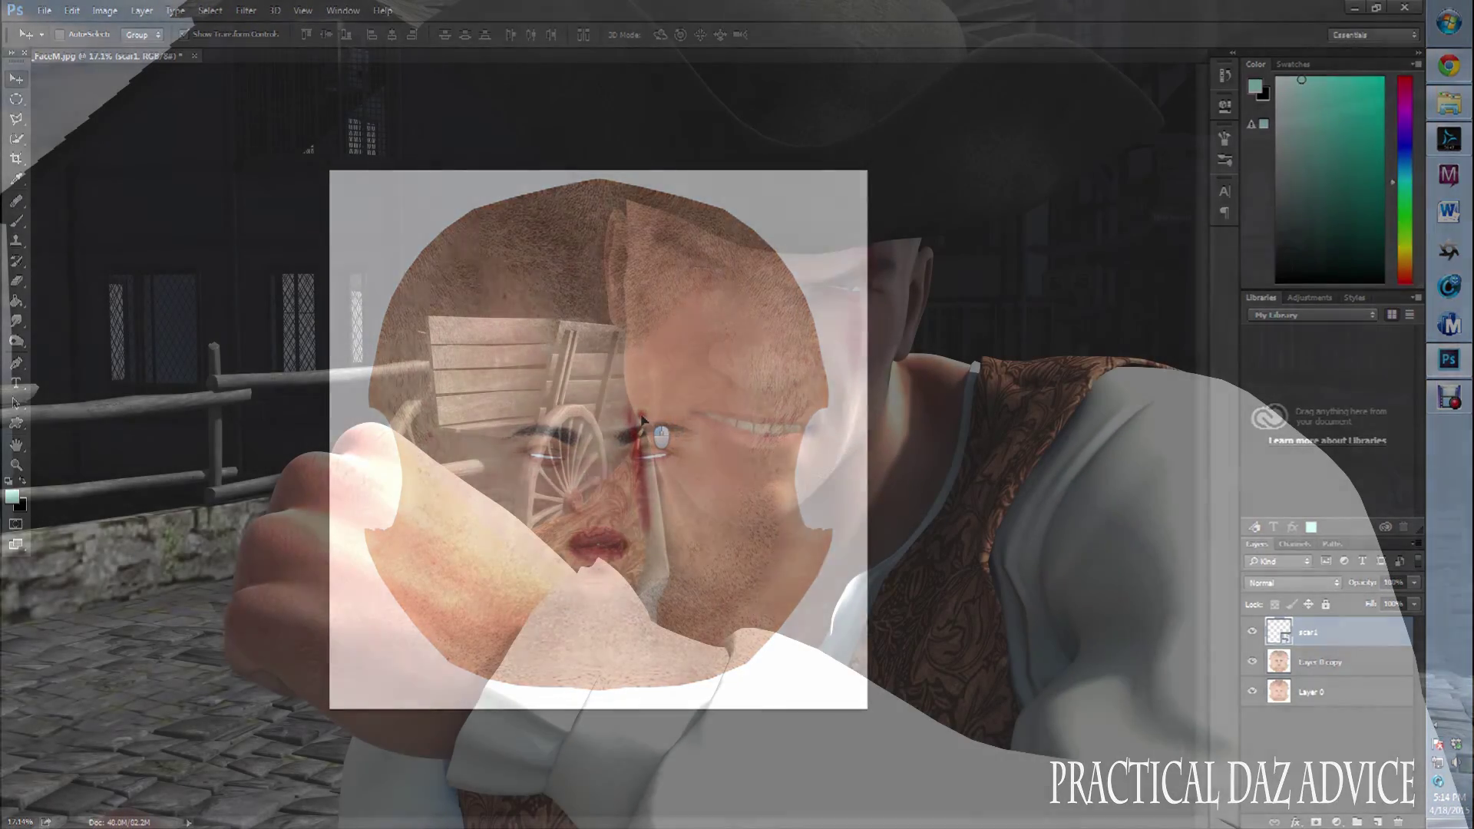